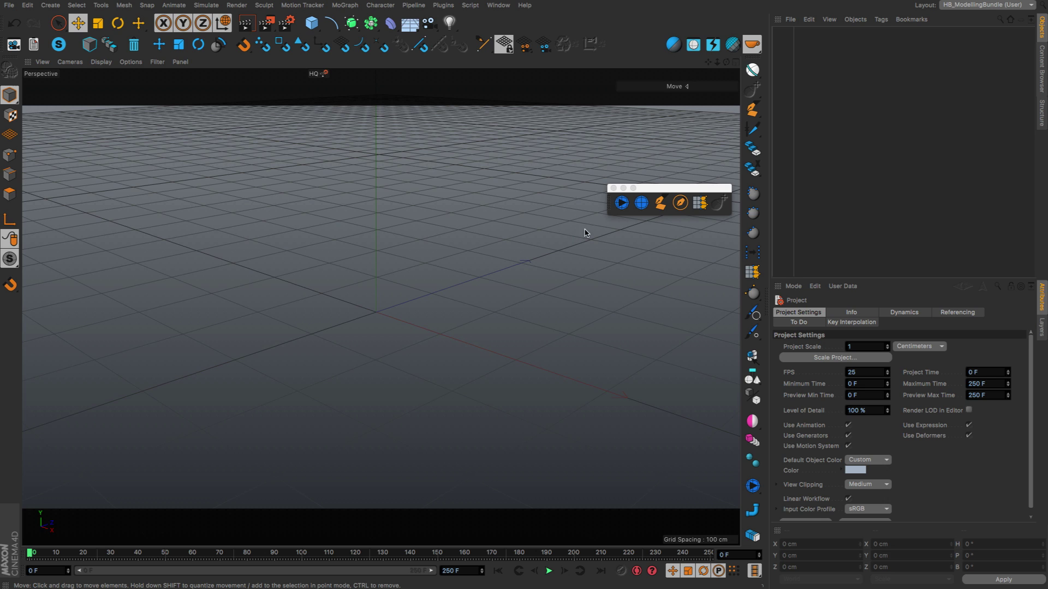
# Step: Add a sphere primitive to the scene and set its type to Standard
pyautogui.moveTo(654, 192); pyautogui.dragTo(652, 233)
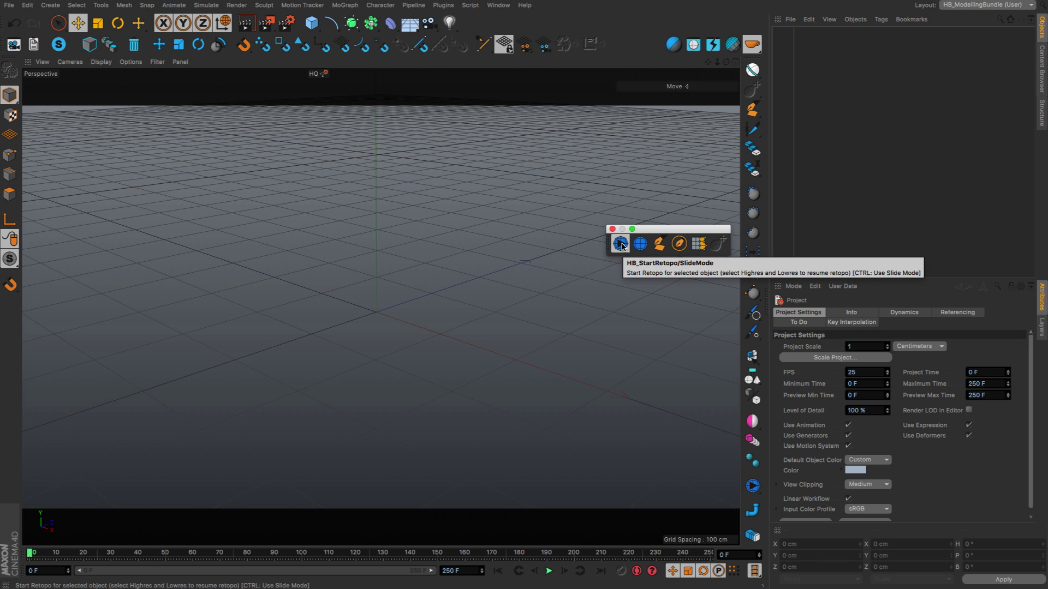
pyautogui.click(311, 23)
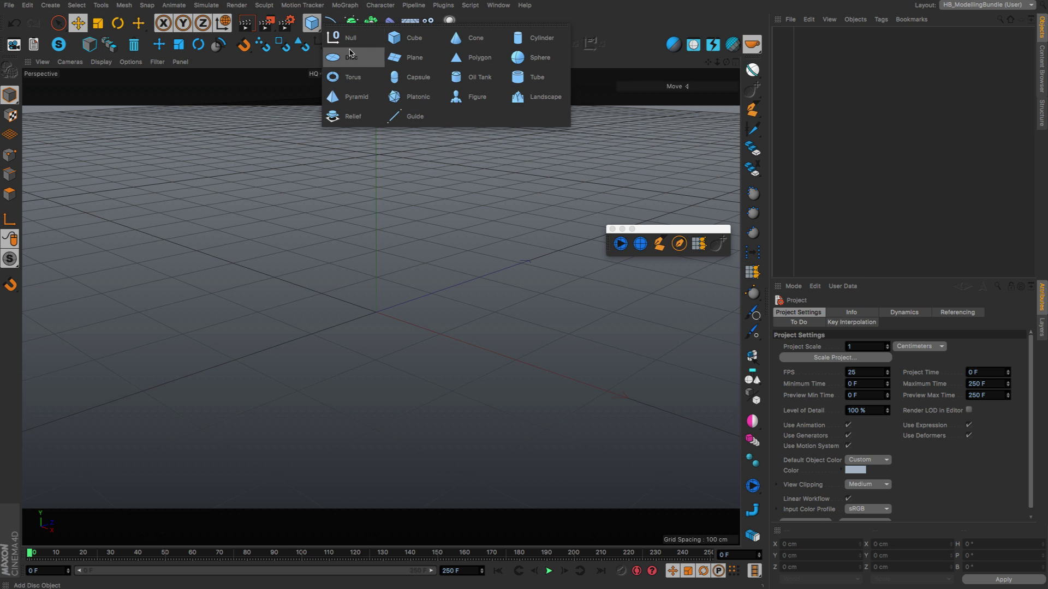
pyautogui.click(513, 57)
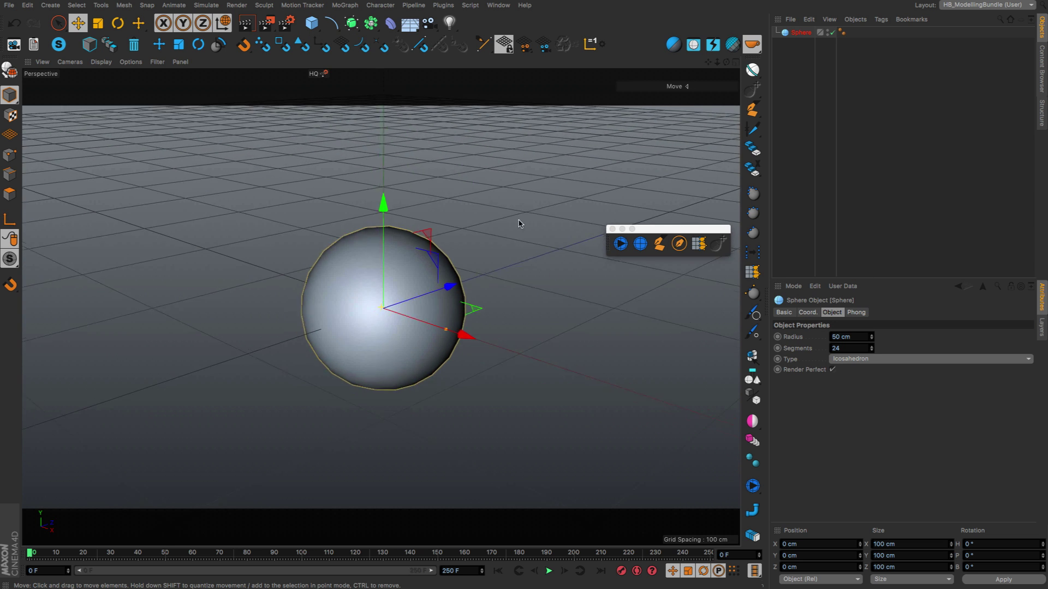
pyautogui.keyDown('alt'); pyautogui.moveTo(519, 220); pyautogui.dragTo(527, 213, button='middle'); pyautogui.keyUp('alt')
pyautogui.click(854, 364)
pyautogui.click(850, 365)
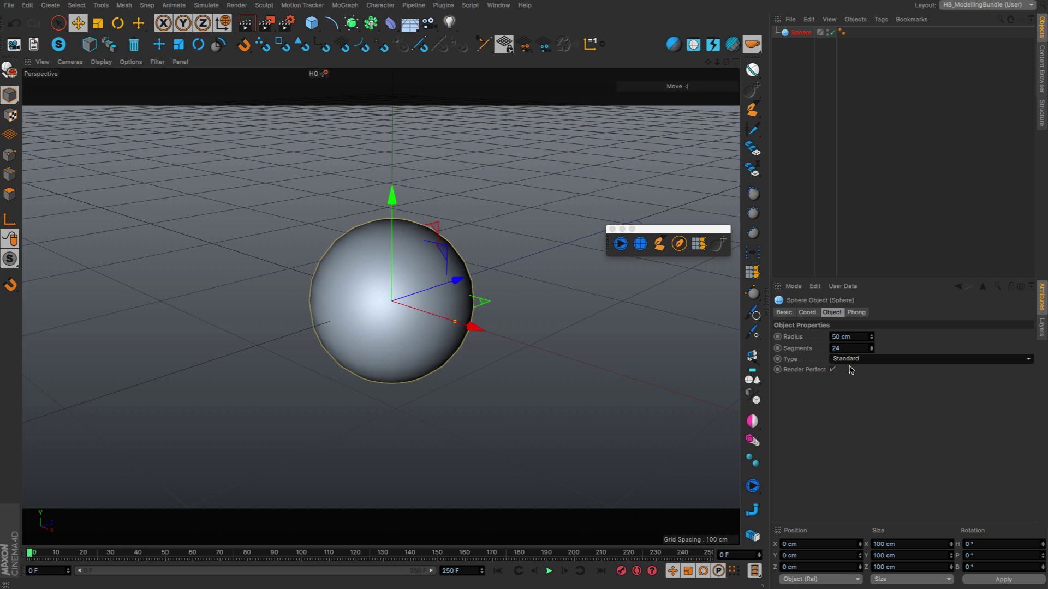
pyautogui.scroll(3, 421, 346)
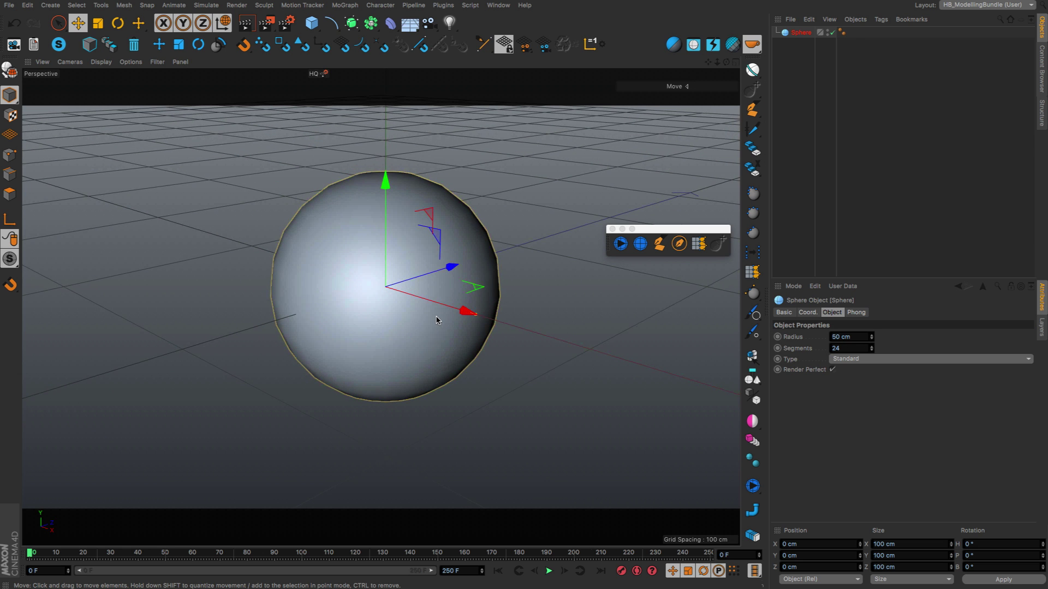
# Step: Convert the sphere to an editable polygon object and switch to polygon mode
pyautogui.press('c')
pyautogui.press('Return')
pyautogui.scroll(1, 400, 277)
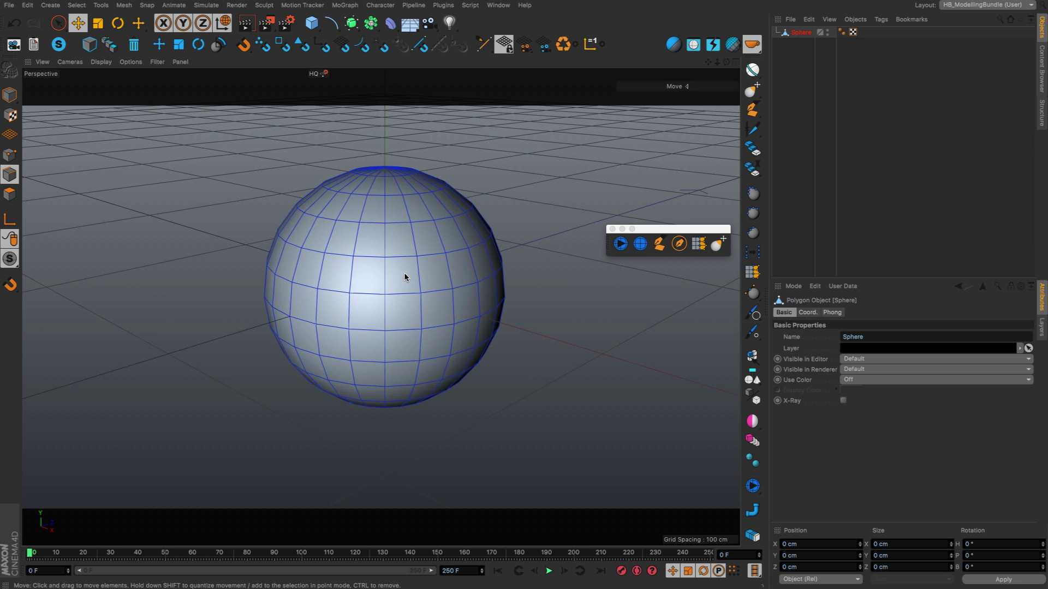
pyautogui.keyDown('alt'); pyautogui.moveTo(402, 275); pyautogui.dragTo(409, 273); pyautogui.keyUp('alt')
pyautogui.press('Return')
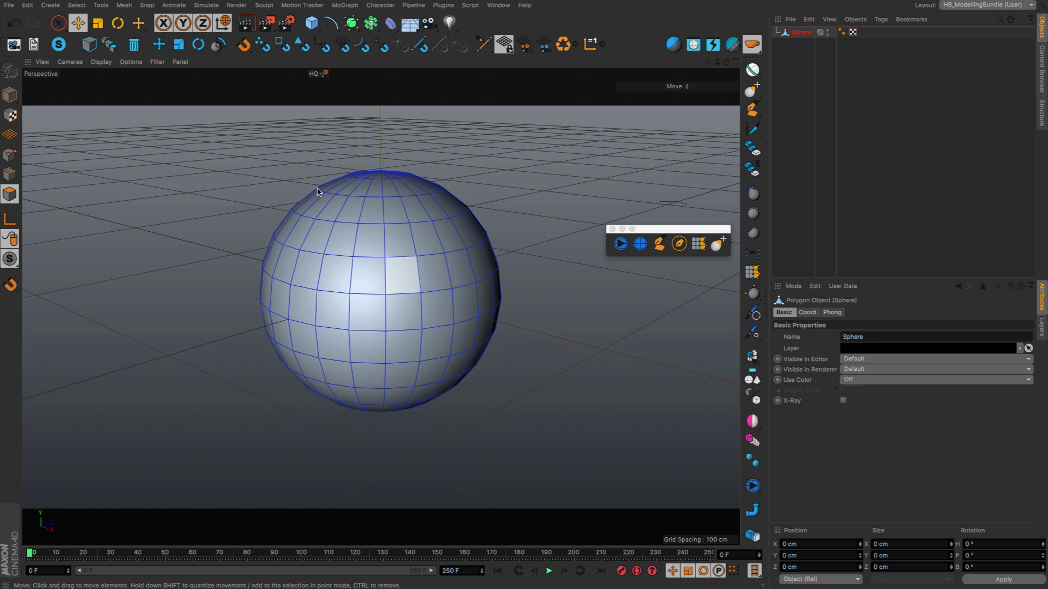
# Step: Select a patch of polygons four wide and three high on the front of the sphere with Live Selection
pyautogui.press('9')
pyautogui.moveTo(381, 260)
pyautogui.mouseDown()
pyautogui.moveTo(405, 323)
pyautogui.moveTo(428, 248)
pyautogui.mouseUp()
pyautogui.press('e')
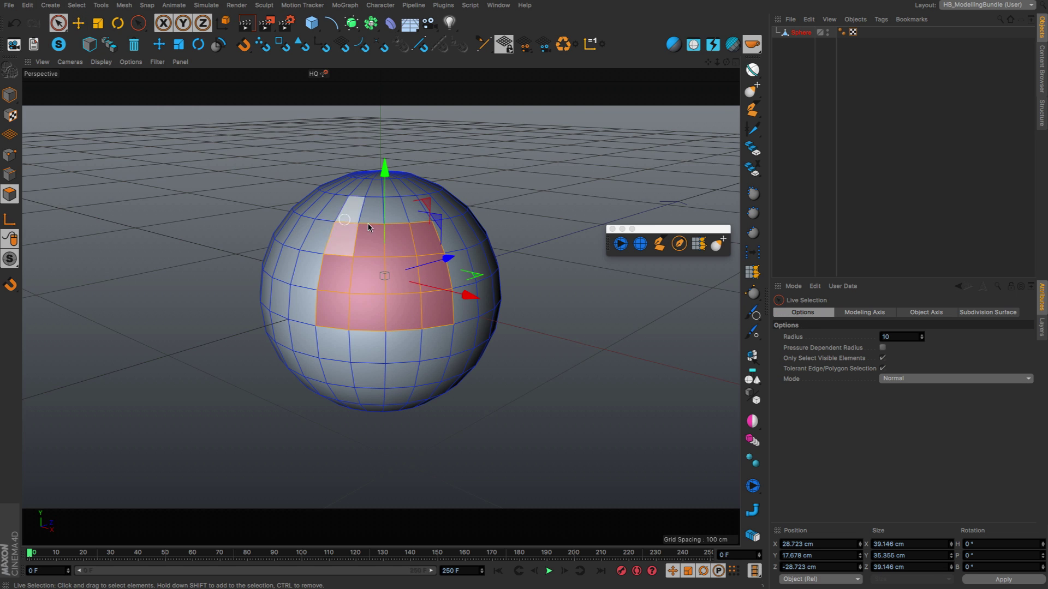
pyautogui.keyDown('alt'); pyautogui.moveTo(323, 244); pyautogui.dragTo(425, 274); pyautogui.keyUp('alt')
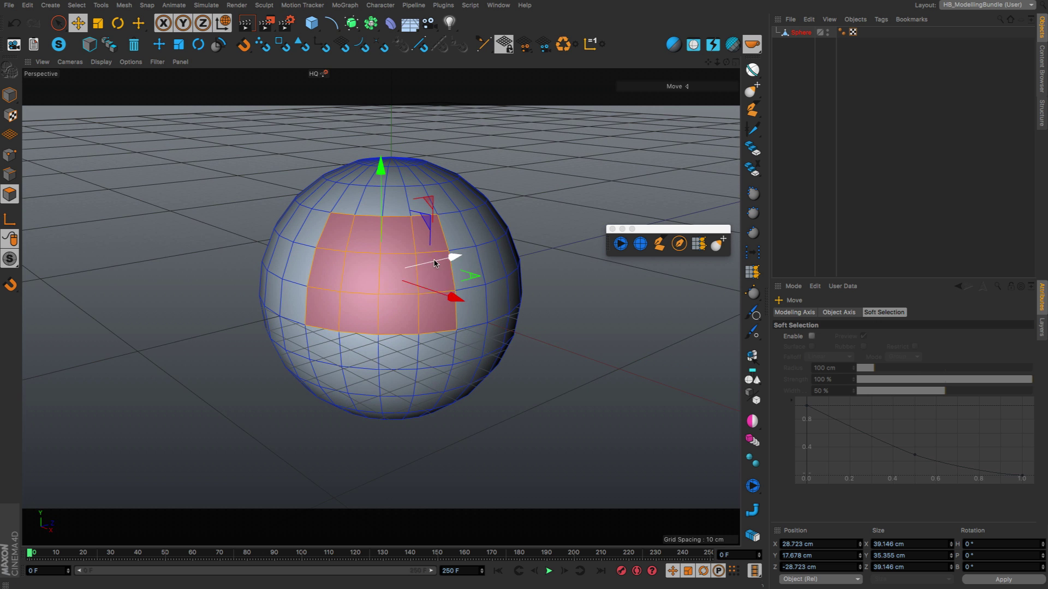
# Step: Try to move the selected polygon patch freely with the Move tool and undo the move
pyautogui.keyDown('alt'); pyautogui.moveTo(503, 271); pyautogui.dragTo(449, 260); pyautogui.keyUp('alt')
pyautogui.keyDown('alt'); pyautogui.moveTo(367, 268); pyautogui.dragTo(355, 264); pyautogui.keyUp('alt')
pyautogui.moveTo(355, 265); pyautogui.dragTo(325, 259)
pyautogui.moveTo(445, 234)
pyautogui.keyDown('alt'); pyautogui.mouseDown()
pyautogui.moveTo(281, 240)
pyautogui.moveTo(452, 250)
pyautogui.mouseUp(); pyautogui.keyUp('alt')
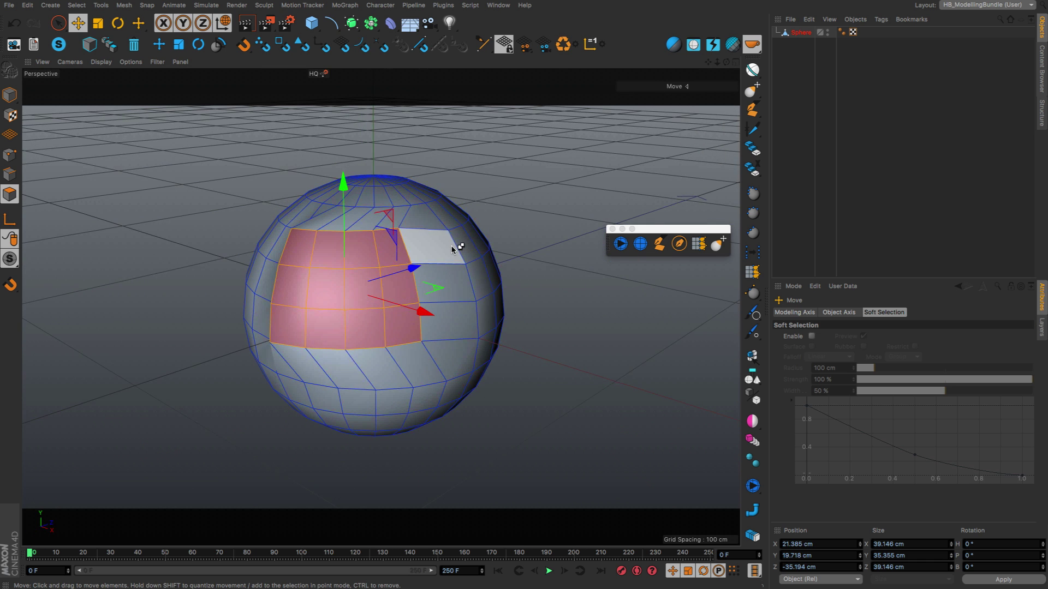
pyautogui.hotkey('ctrl', 'z')
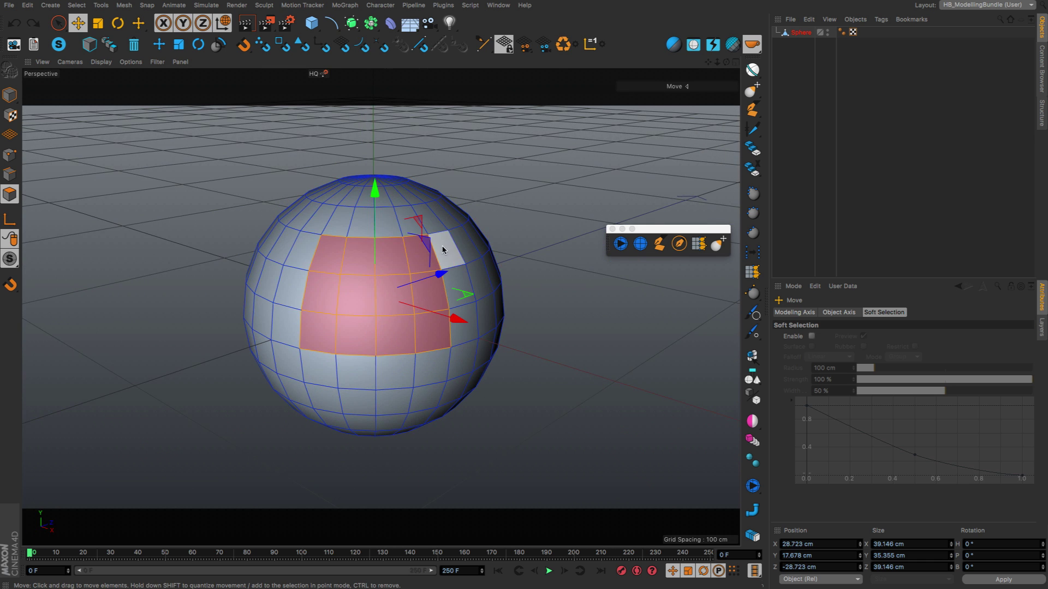
# Step: Start HB_StartRetopo/SlideMode in slide mode for the sphere and slide the selected polygon patch along its surface
pyautogui.click(620, 244)
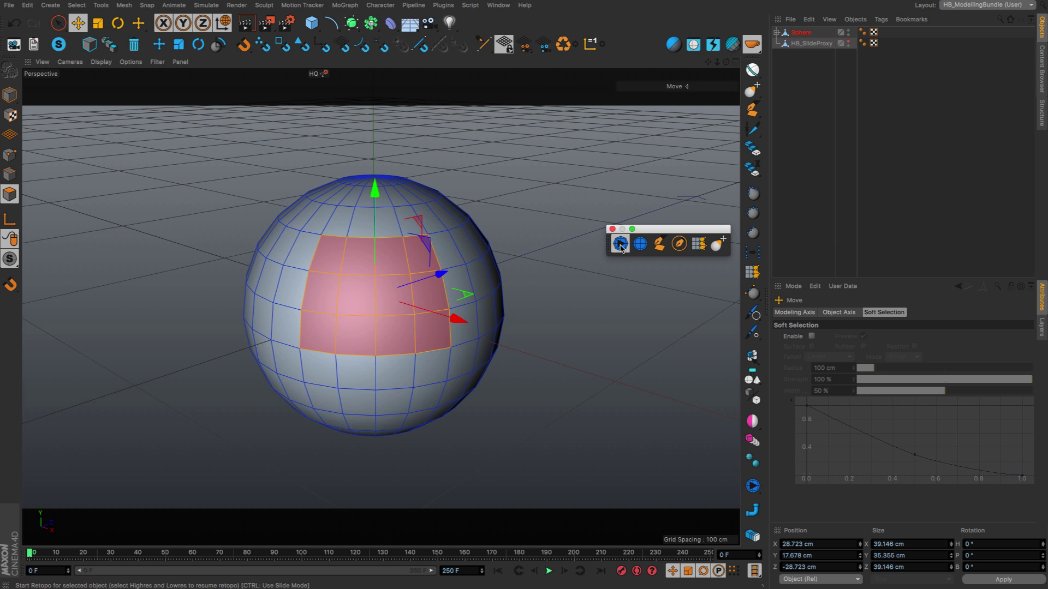
pyautogui.scroll(3, 396, 258)
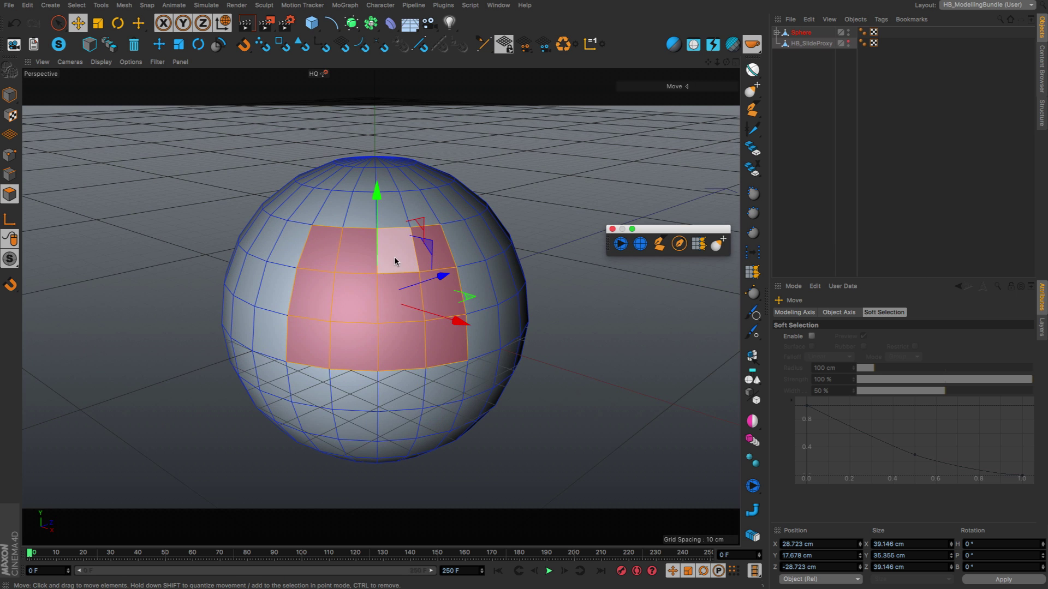
pyautogui.moveTo(395, 261)
pyautogui.mouseDown()
pyautogui.moveTo(392, 234)
pyautogui.moveTo(379, 286)
pyautogui.moveTo(376, 267)
pyautogui.moveTo(420, 248)
pyautogui.moveTo(393, 258)
pyautogui.mouseUp()
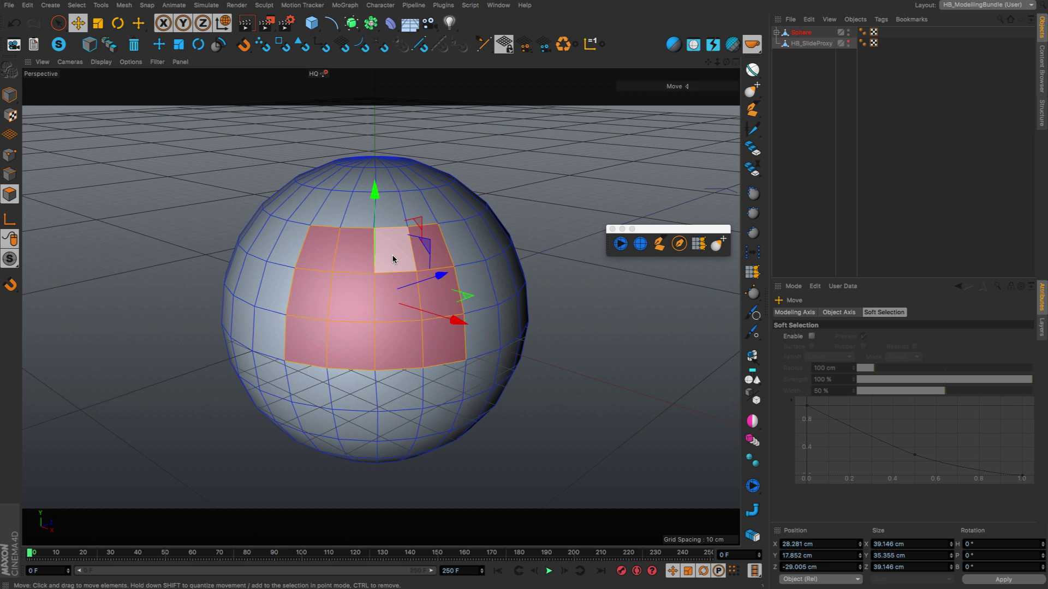
# Step: Enable soft selection and slide a single polygon along the sphere's surface to about X 36.8, Y 19, Z -27.1 cm
pyautogui.click(754, 193)
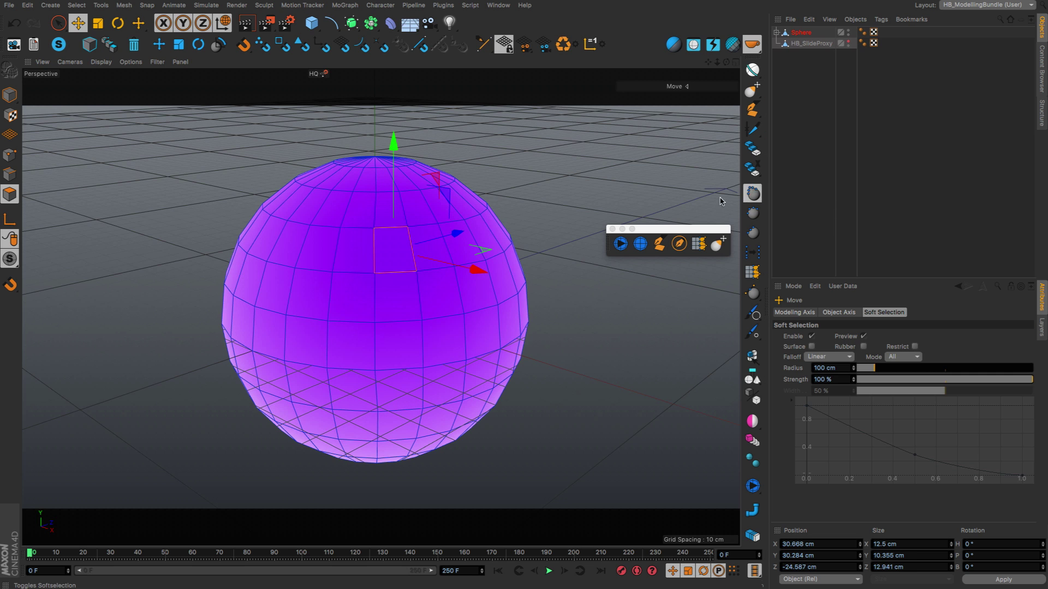
pyautogui.moveTo(427, 213); pyautogui.dragTo(451, 270)
pyautogui.keyDown('alt'); pyautogui.moveTo(451, 270); pyautogui.dragTo(429, 271, button='right'); pyautogui.keyUp('alt')
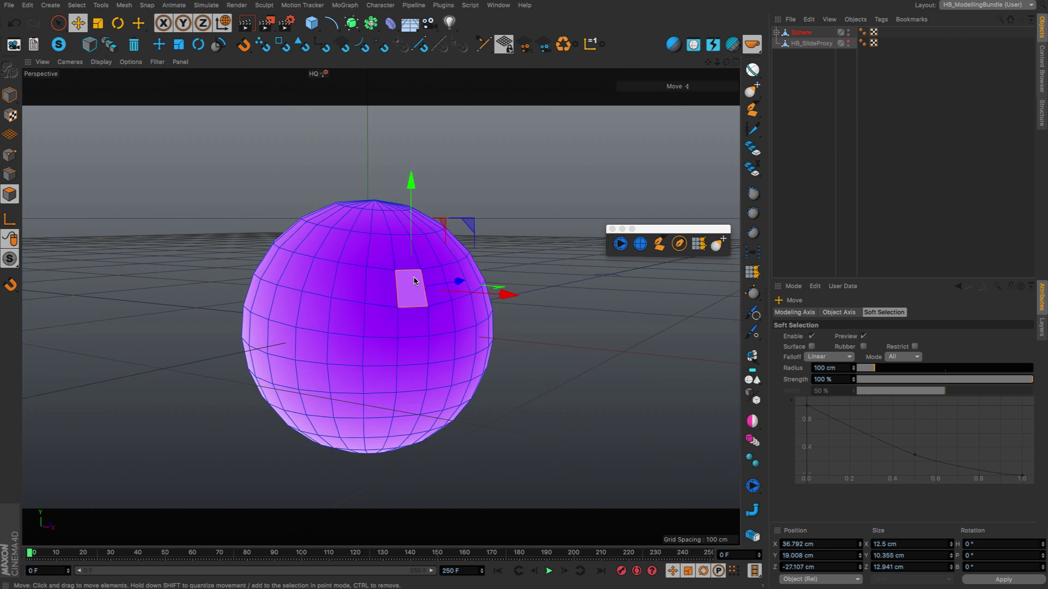
pyautogui.keyDown('alt'); pyautogui.moveTo(416, 280); pyautogui.dragTo(402, 276); pyautogui.keyUp('alt')
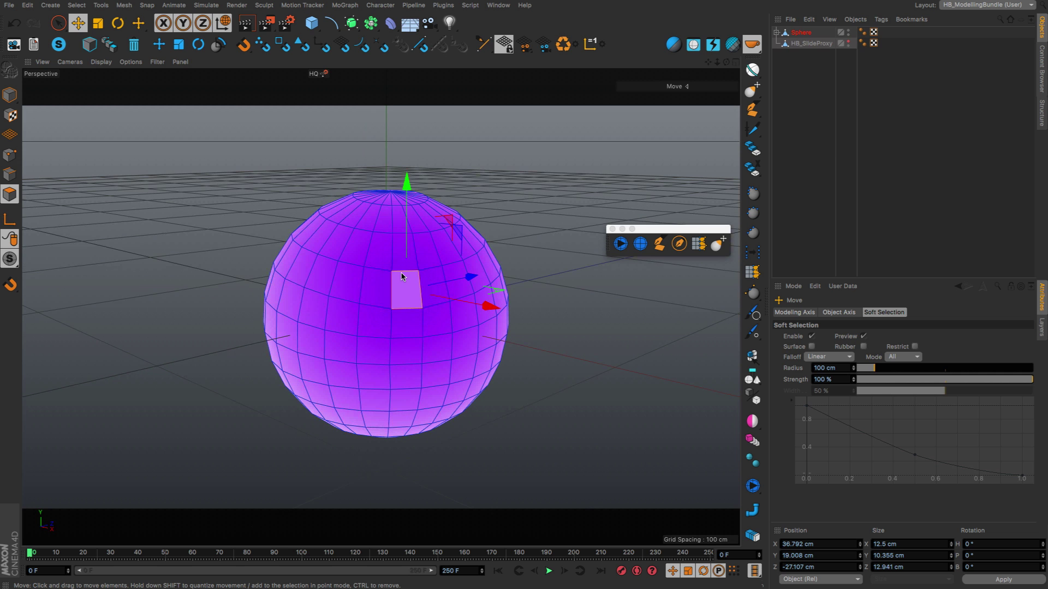
# Step: Close the sphere project without saving and add a cylinder primitive in an empty scene
pyautogui.press('super+w')
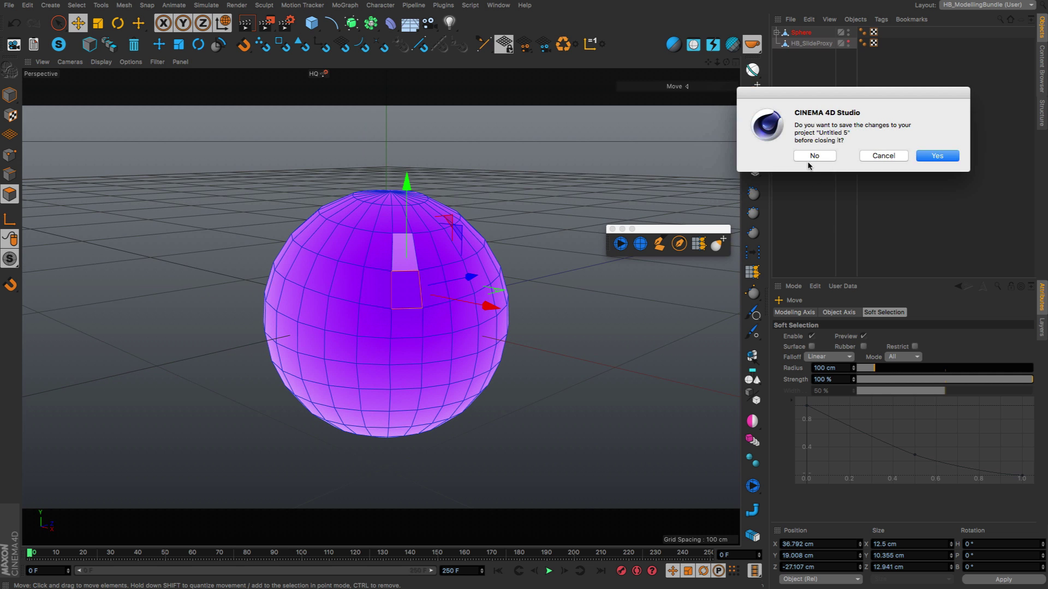
pyautogui.click(809, 159)
pyautogui.moveTo(312, 23); pyautogui.dragTo(517, 47)
pyautogui.scroll(5, 330, 304)
pyautogui.keyDown('alt'); pyautogui.moveTo(330, 304); pyautogui.dragTo(416, 284); pyautogui.keyUp('alt')
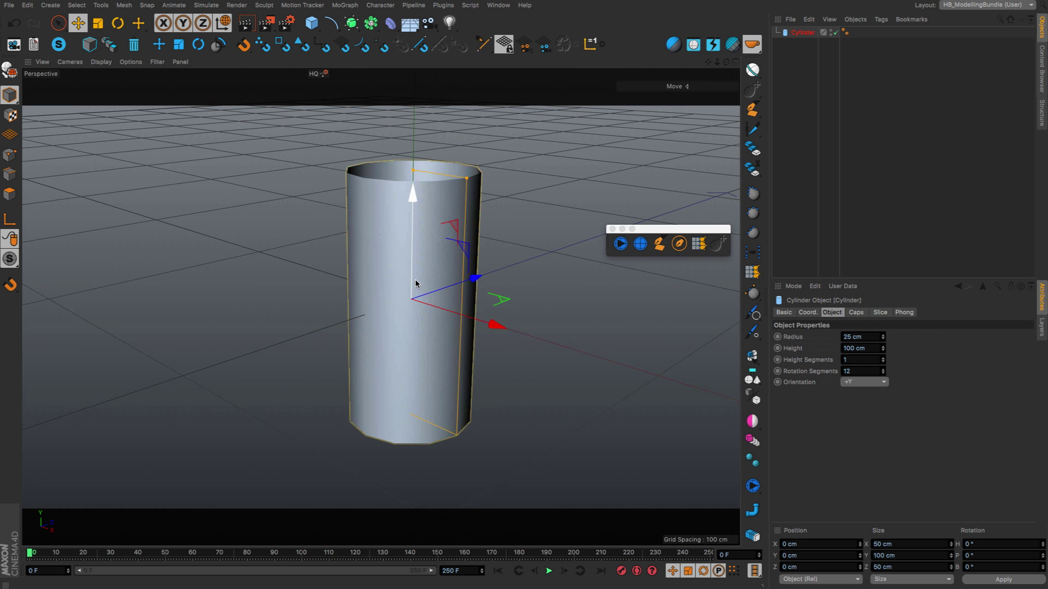
# Step: Make the cylinder editable and cut four horizontal edge loops around its upper part with the Knife in Loop mode
pyautogui.press('c')
pyautogui.press('k')
pyautogui.press('l')
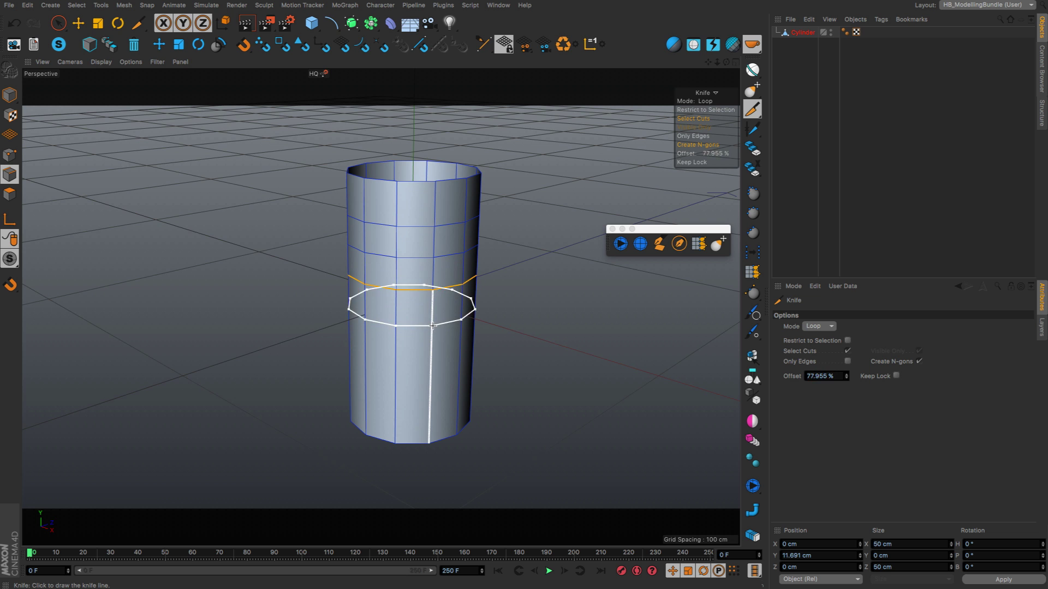
pyautogui.click(433, 326)
pyautogui.keyDown('alt'); pyautogui.moveTo(432, 326); pyautogui.dragTo(485, 245); pyautogui.keyUp('alt')
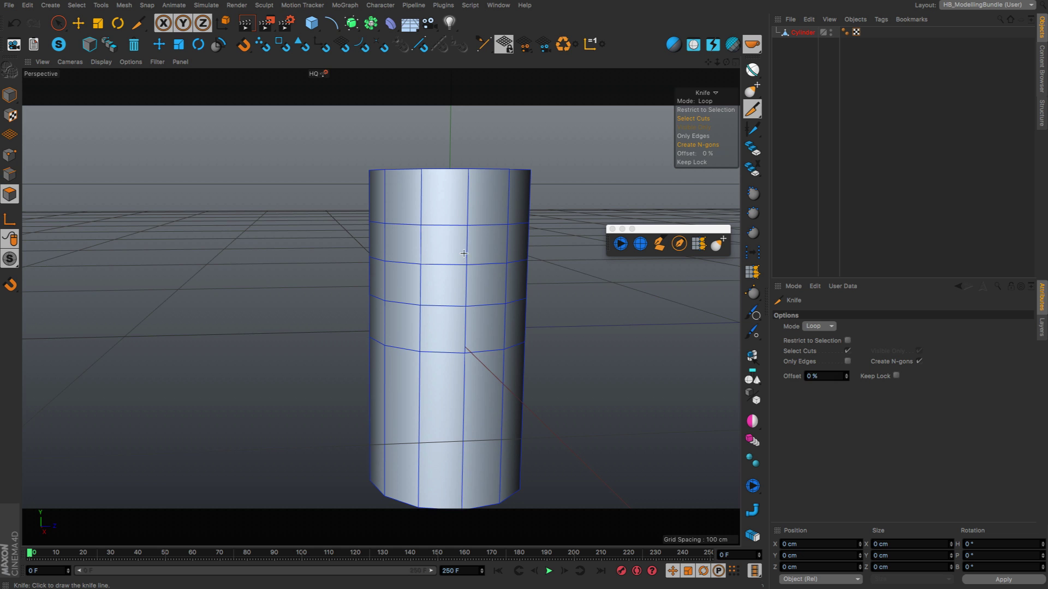
# Step: Select a two-by-two block of polygons on the side of the cylinder between the upper loop cuts
pyautogui.click(59, 22)
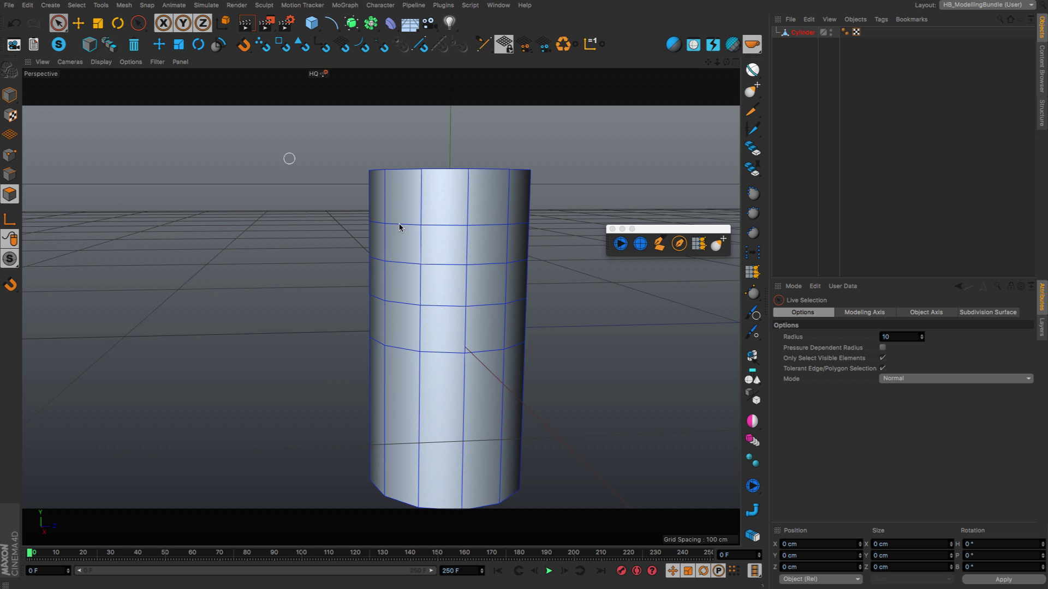
pyautogui.click(458, 256)
pyautogui.moveTo(474, 261)
pyautogui.keyDown('alt'); pyautogui.mouseDown()
pyautogui.moveTo(573, 264)
pyautogui.moveTo(437, 266)
pyautogui.moveTo(463, 261)
pyautogui.mouseUp(); pyautogui.keyUp('alt')
pyautogui.keyDown('alt'); pyautogui.moveTo(462, 261); pyautogui.dragTo(491, 262, button='right'); pyautogui.keyUp('alt')
pyautogui.keyDown('alt'); pyautogui.moveTo(493, 260); pyautogui.dragTo(428, 260); pyautogui.keyUp('alt')
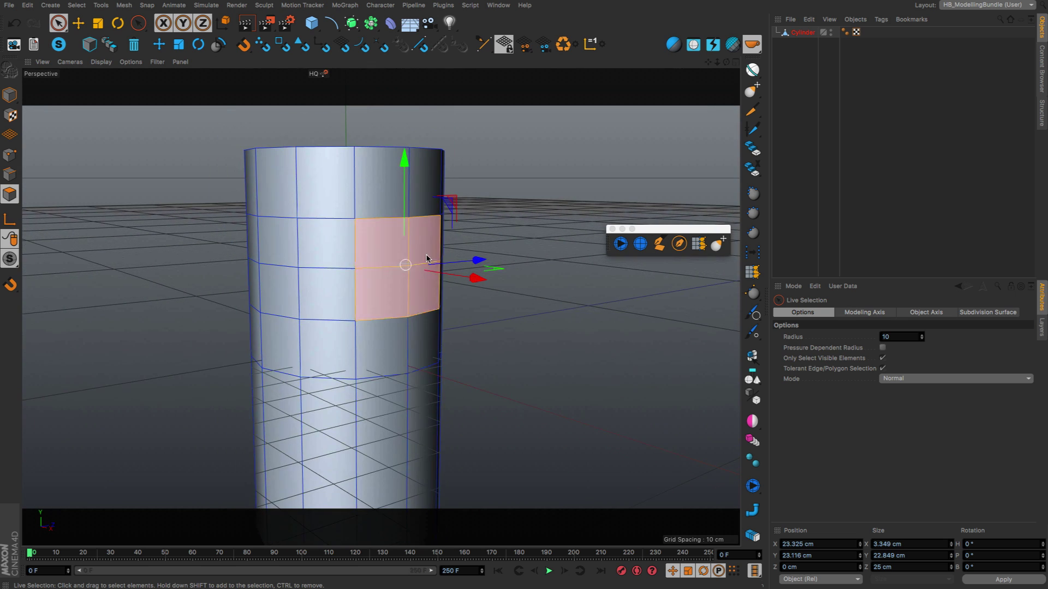
# Step: Select the four edges crossing at the block's centre and scale them up to about 4.7 × 31.9 × 35 cm
pyautogui.keyDown('alt'); pyautogui.moveTo(358, 197); pyautogui.dragTo(399, 255); pyautogui.keyUp('alt')
pyautogui.press('Return')
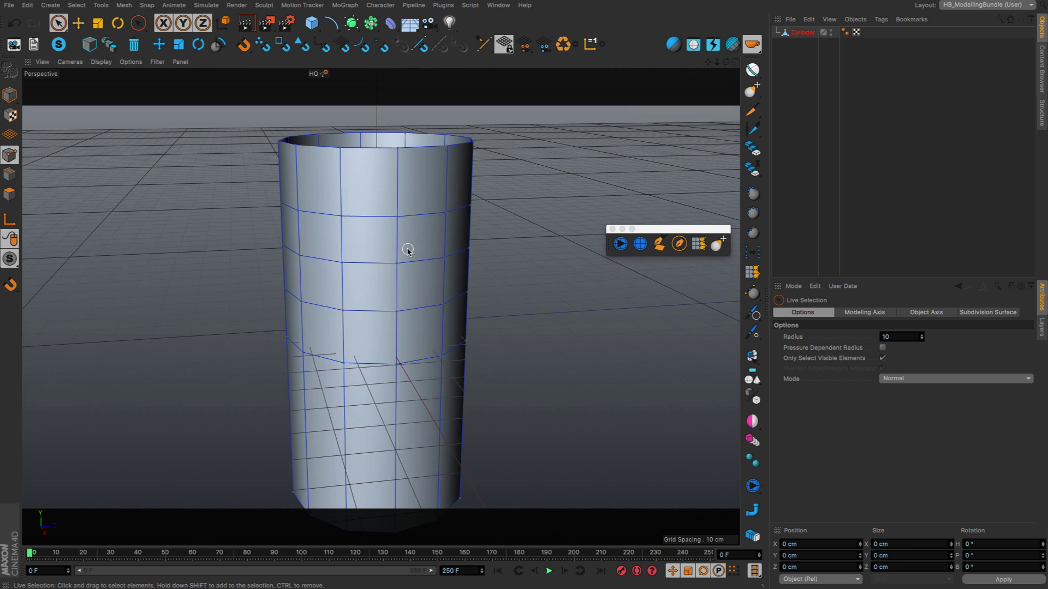
pyautogui.press('Return')
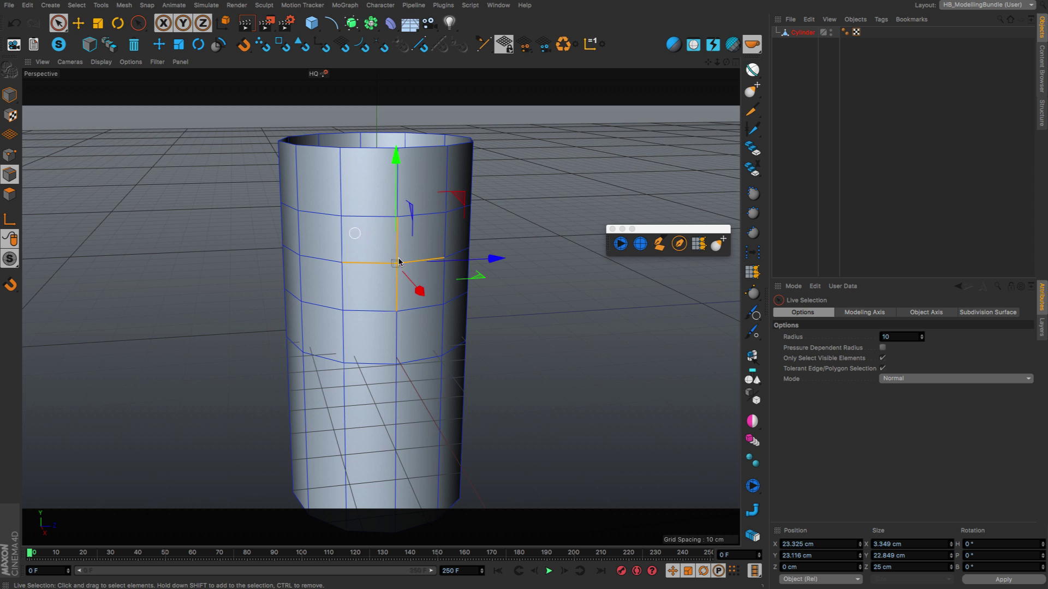
pyautogui.scroll(3, 398, 262)
pyautogui.keyDown('alt'); pyautogui.moveTo(397, 257); pyautogui.dragTo(482, 240); pyautogui.keyUp('alt')
pyautogui.press('t')
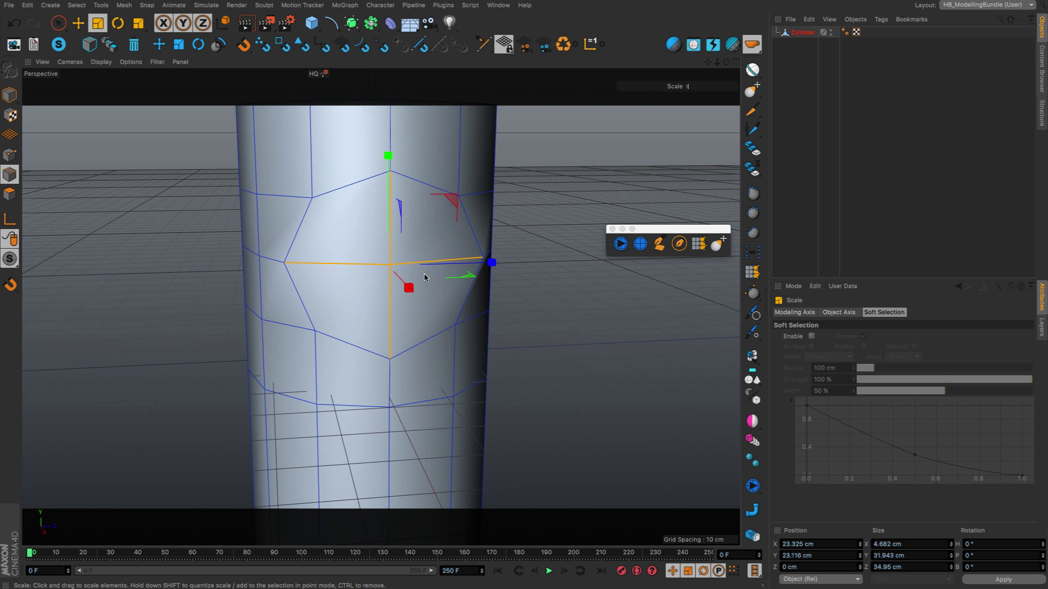
# Step: Extrude the four polygons of the rounded block outward into a side pipe
pyautogui.press('Return')
pyautogui.keyDown('alt'); pyautogui.moveTo(419, 268); pyautogui.dragTo(470, 268); pyautogui.keyUp('alt')
pyautogui.keyDown('alt'); pyautogui.moveTo(470, 268); pyautogui.dragTo(448, 262, button='right'); pyautogui.keyUp('alt')
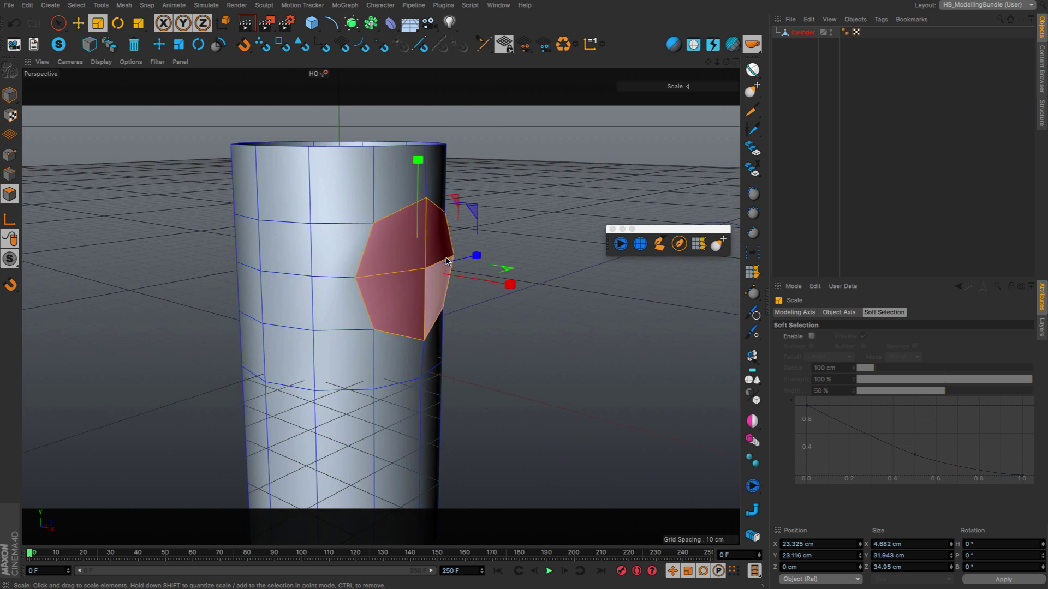
pyautogui.keyDown('alt'); pyautogui.moveTo(446, 261); pyautogui.dragTo(702, 293); pyautogui.keyUp('alt')
pyautogui.press('e')
pyautogui.keyDown('alt'); pyautogui.moveTo(515, 276); pyautogui.dragTo(382, 246); pyautogui.keyUp('alt')
# Step: Place the cylinder under a Subdivision Surface and apply the ShinyPlastic material to it
pyautogui.keyDown('alt'); pyautogui.click(352, 22); pyautogui.keyUp('alt')
pyautogui.scroll(-5, 437, 235)
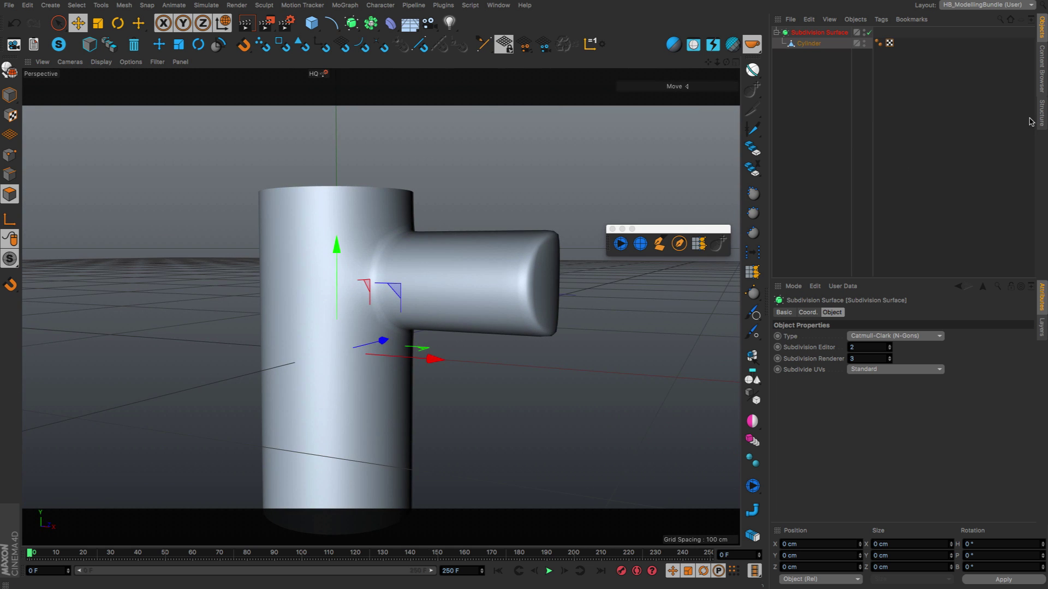
pyautogui.click(1043, 93)
pyautogui.scroll(-5, 882, 217)
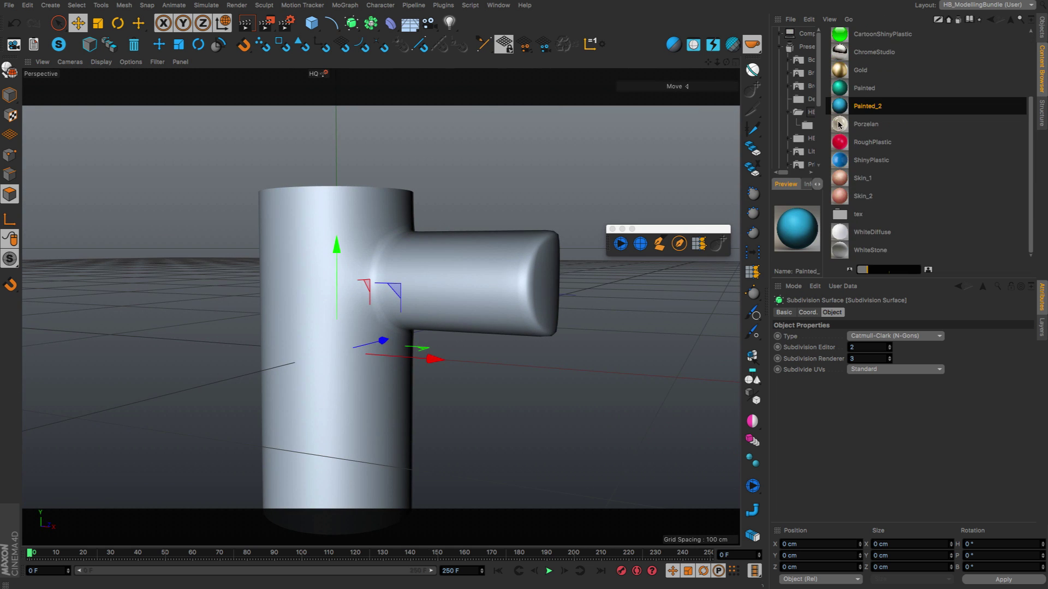
pyautogui.click(839, 161)
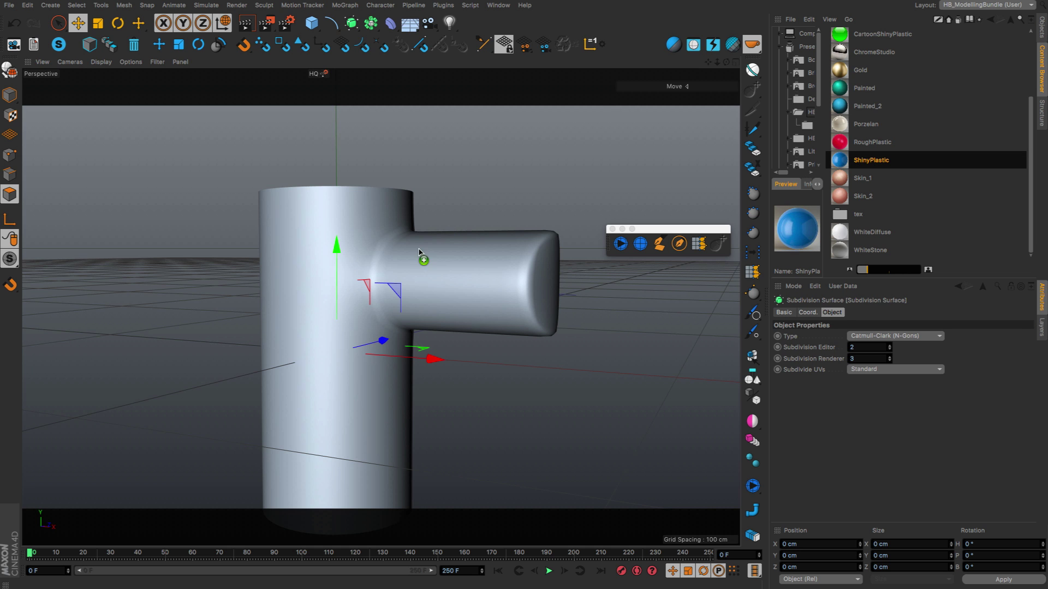
pyautogui.moveTo(419, 253); pyautogui.dragTo(371, 238)
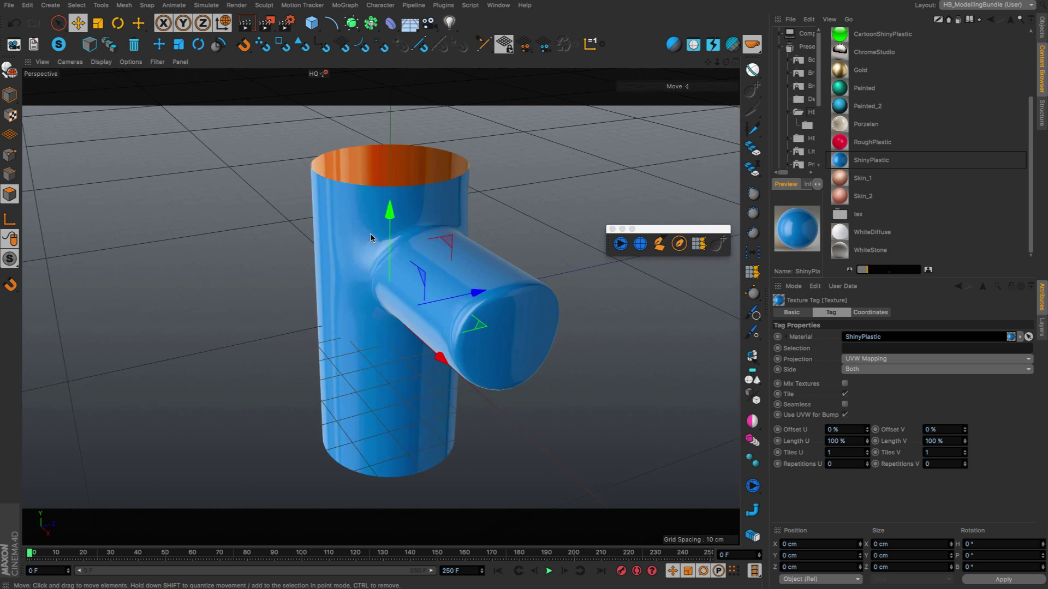
# Step: Examine the pipe junction's surface in perspective and in the top view with Gouraud Shading (Lines)
pyautogui.keyDown('alt'); pyautogui.moveTo(366, 283); pyautogui.dragTo(411, 241); pyautogui.keyUp('alt')
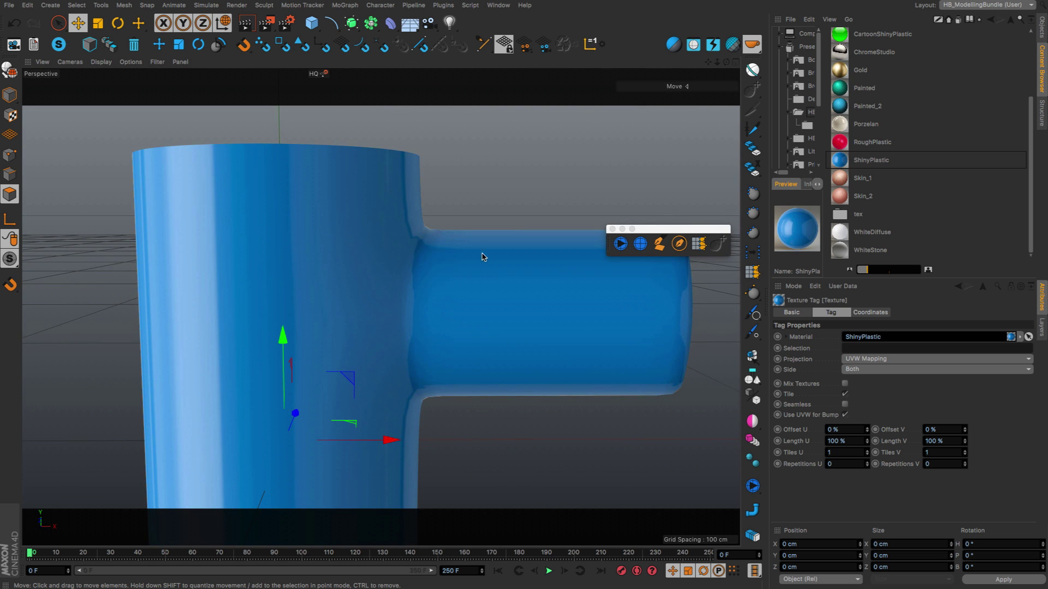
pyautogui.keyDown('alt'); pyautogui.moveTo(483, 256); pyautogui.dragTo(429, 330); pyautogui.keyUp('alt')
pyautogui.press('F2')
pyautogui.scroll(6, 454, 301)
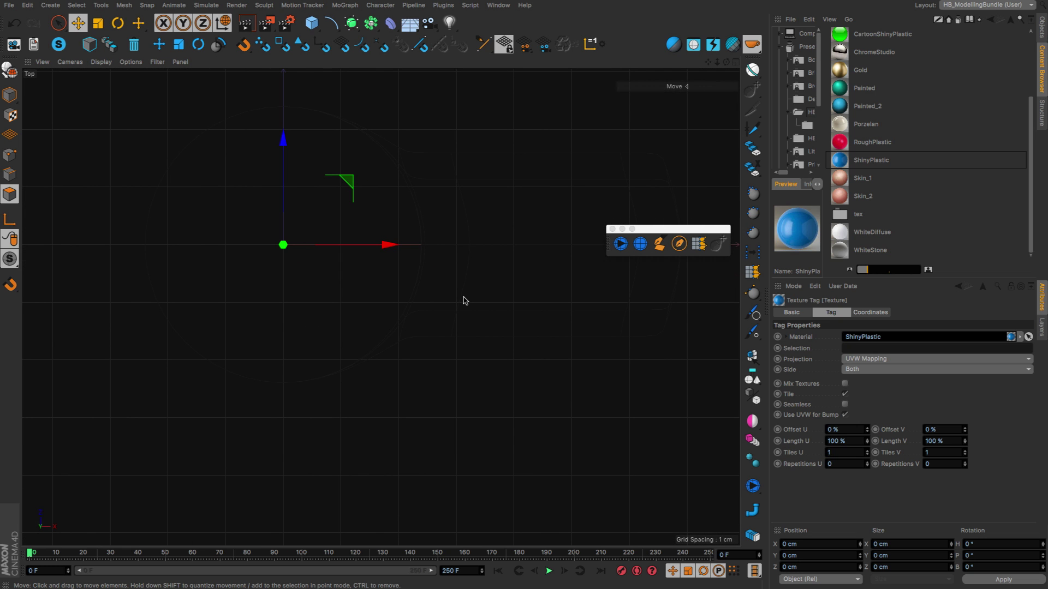
pyautogui.press('n')
pyautogui.press('b')
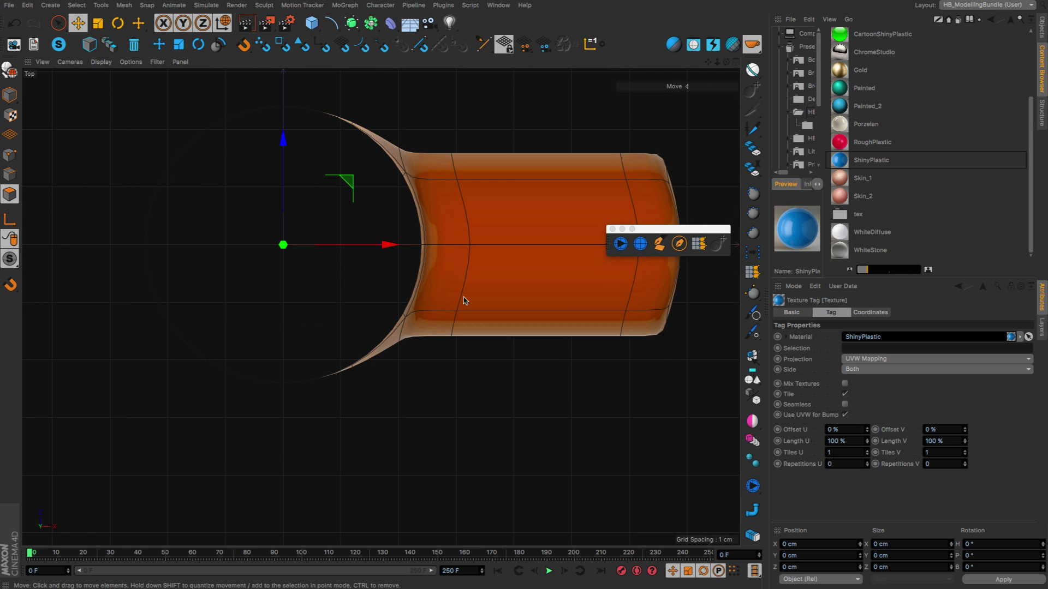
pyautogui.scroll(3, 464, 301)
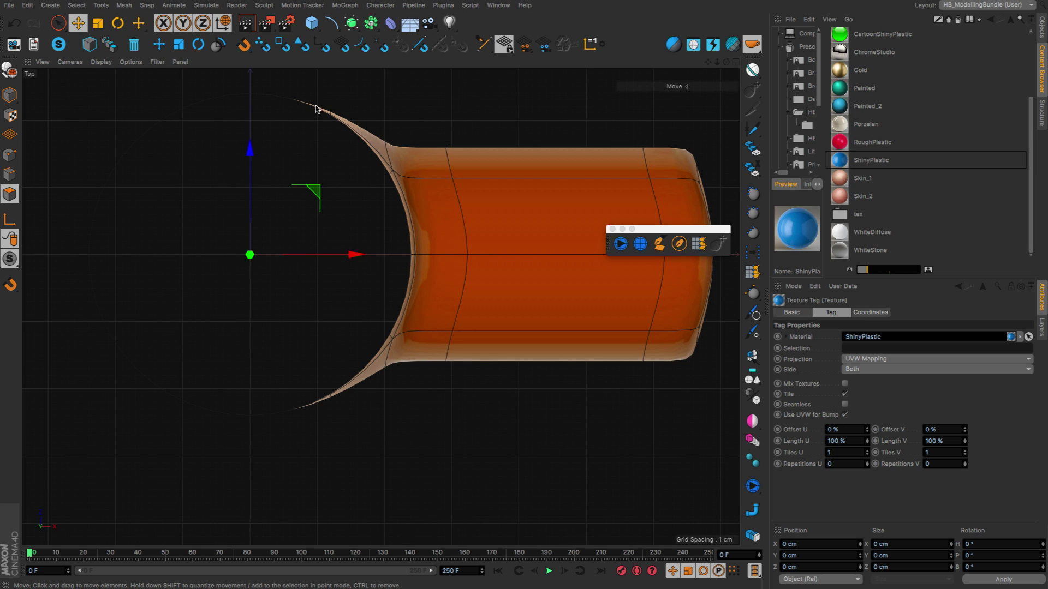
# Step: Undo the material, subdivision, side-pipe extrusion and edge scaling, back to the unscaled four-polygon block on the cylinder
pyautogui.press('F1')
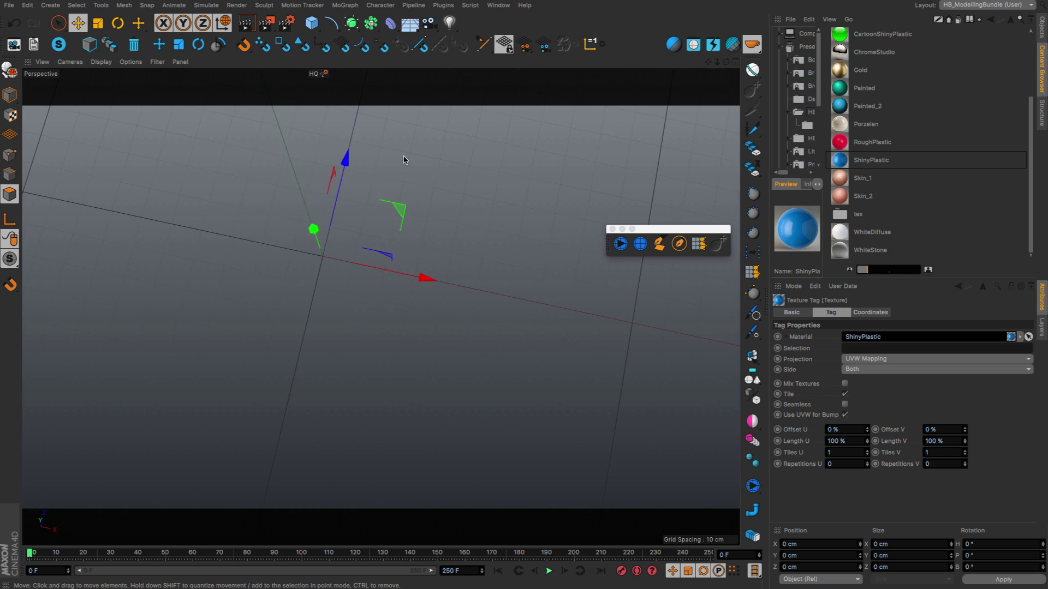
pyautogui.keyDown('alt'); pyautogui.moveTo(379, 235); pyautogui.dragTo(355, 182); pyautogui.keyUp('alt')
pyautogui.keyDown('alt'); pyautogui.moveTo(355, 183); pyautogui.dragTo(376, 285, button='middle'); pyautogui.keyUp('alt')
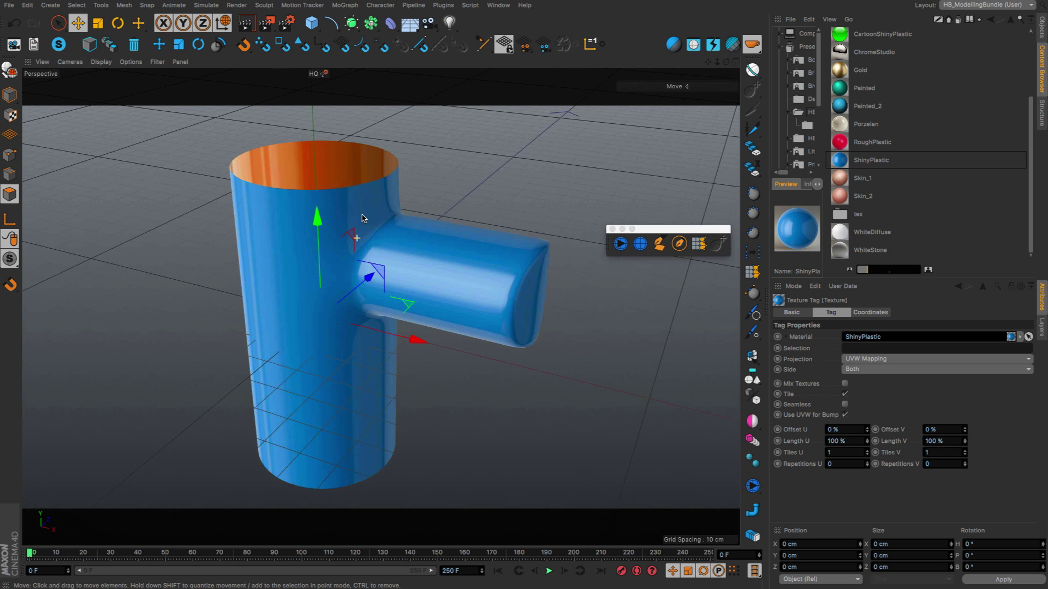
pyautogui.press('super+z')
pyautogui.press('super+z')
pyautogui.press('super+z')
pyautogui.press('super+z')
pyautogui.press('super+z')
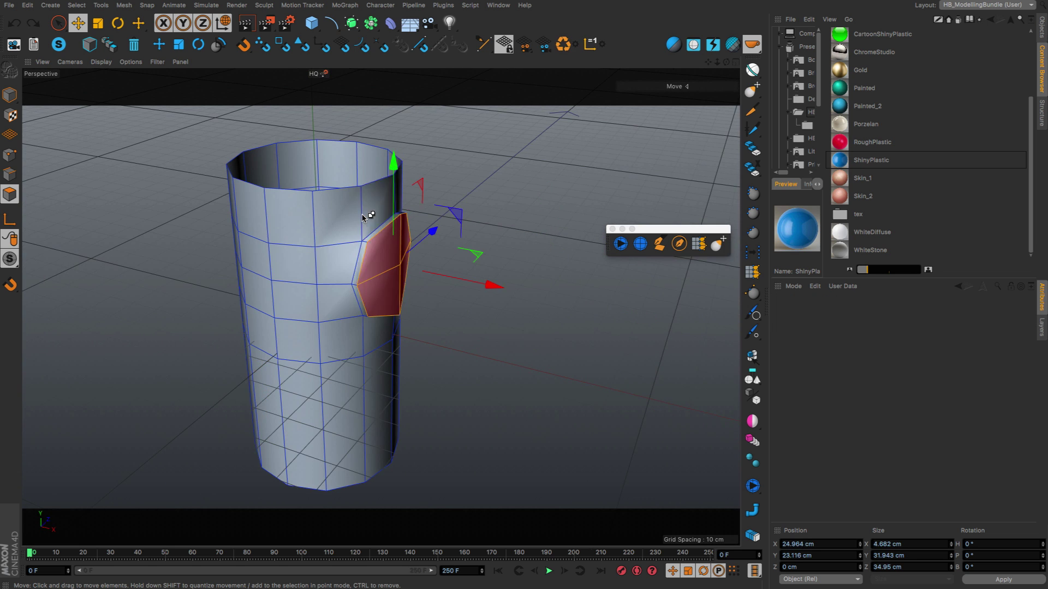
pyautogui.keyDown('alt'); pyautogui.moveTo(377, 233); pyautogui.dragTo(289, 218); pyautogui.keyUp('alt')
pyautogui.keyDown('alt'); pyautogui.moveTo(370, 289); pyautogui.dragTo(411, 274, button='right'); pyautogui.keyUp('alt')
pyautogui.keyDown('alt'); pyautogui.moveTo(411, 274); pyautogui.dragTo(344, 181); pyautogui.keyUp('alt')
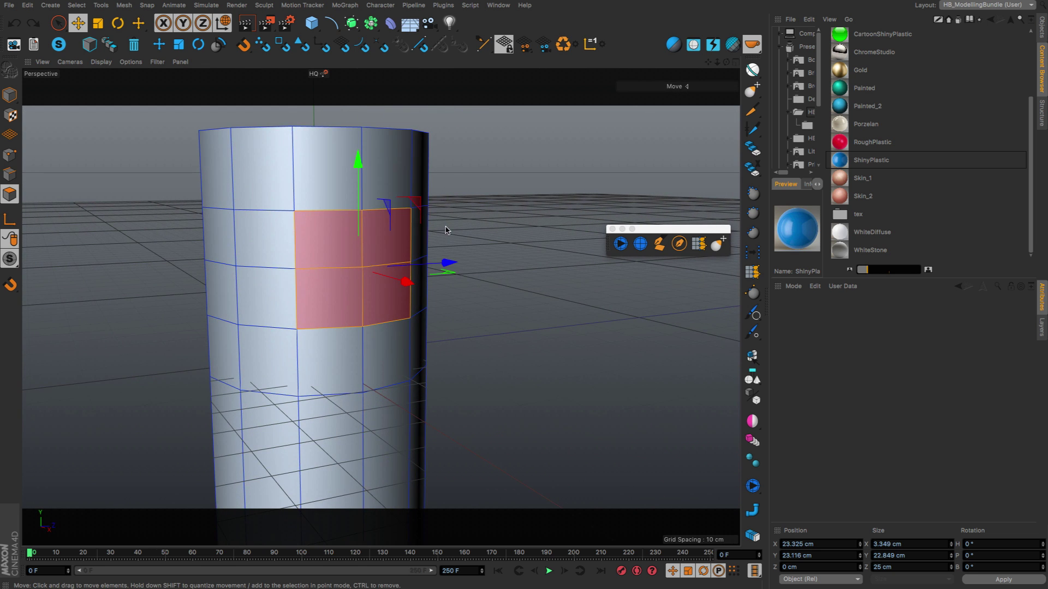
pyautogui.keyDown('alt'); pyautogui.moveTo(339, 236); pyautogui.dragTo(313, 245); pyautogui.keyUp('alt')
# Step: Start slide mode and scale the four edges crossing at the block's centre up to about 4.8 × 32.6 × 35.7 cm
pyautogui.click(620, 244)
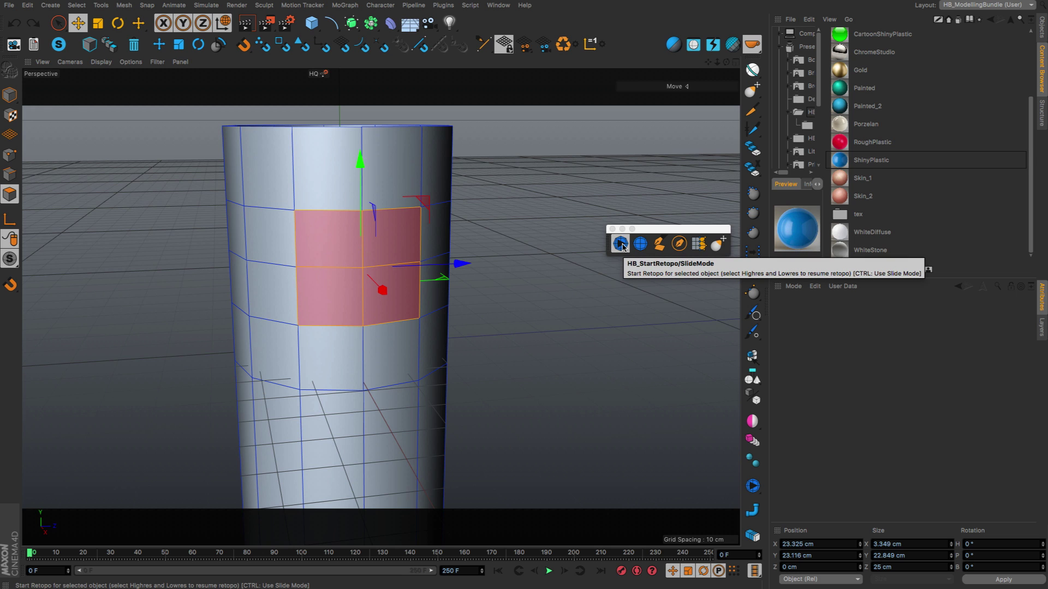
pyautogui.click(621, 245)
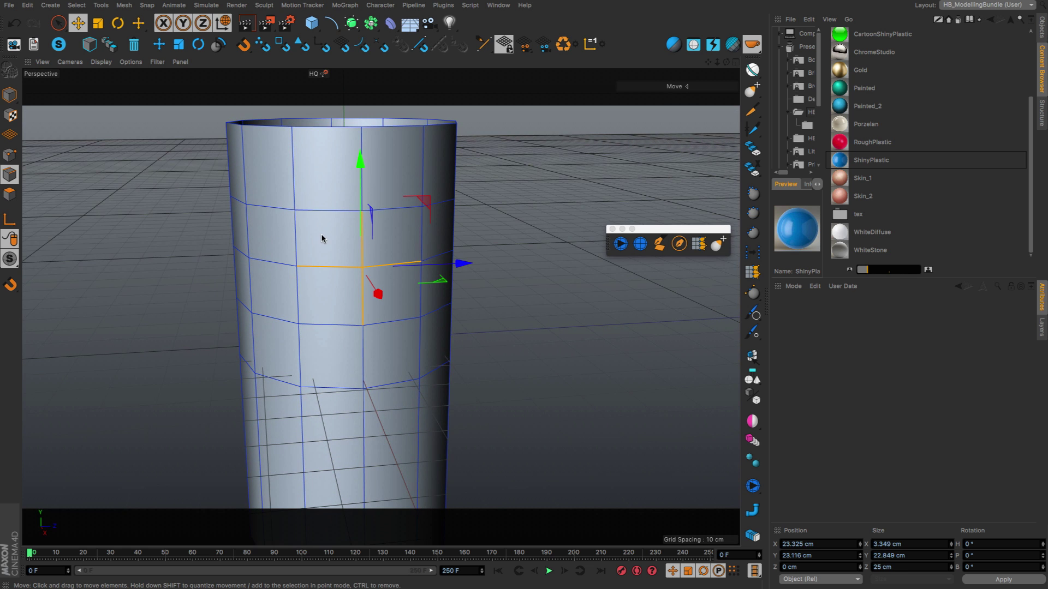
pyautogui.press('t')
pyautogui.moveTo(341, 231); pyautogui.dragTo(484, 213)
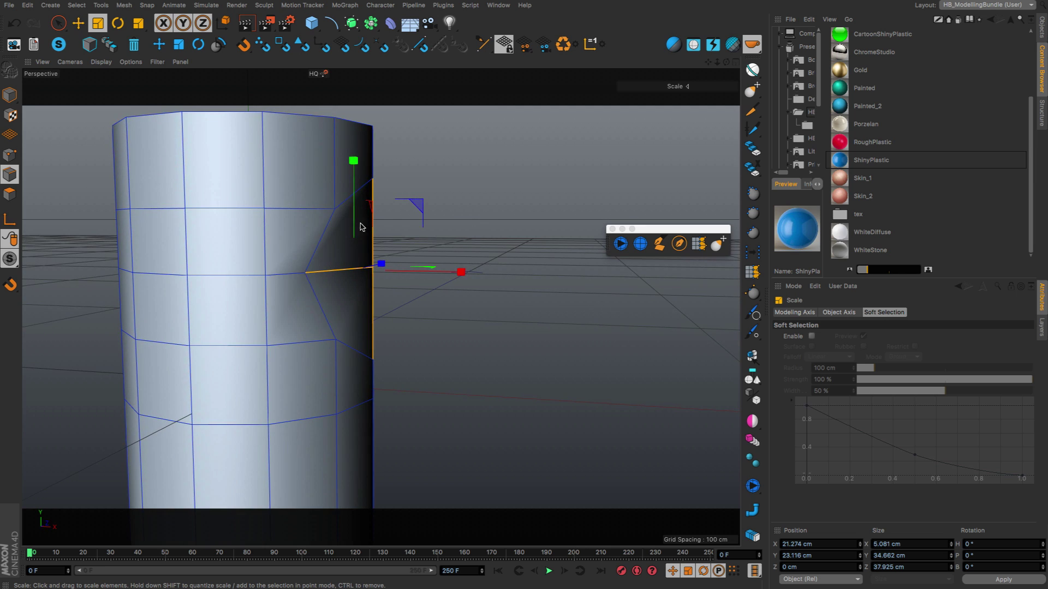
pyautogui.keyDown('alt'); pyautogui.moveTo(361, 227); pyautogui.dragTo(368, 163); pyautogui.keyUp('alt')
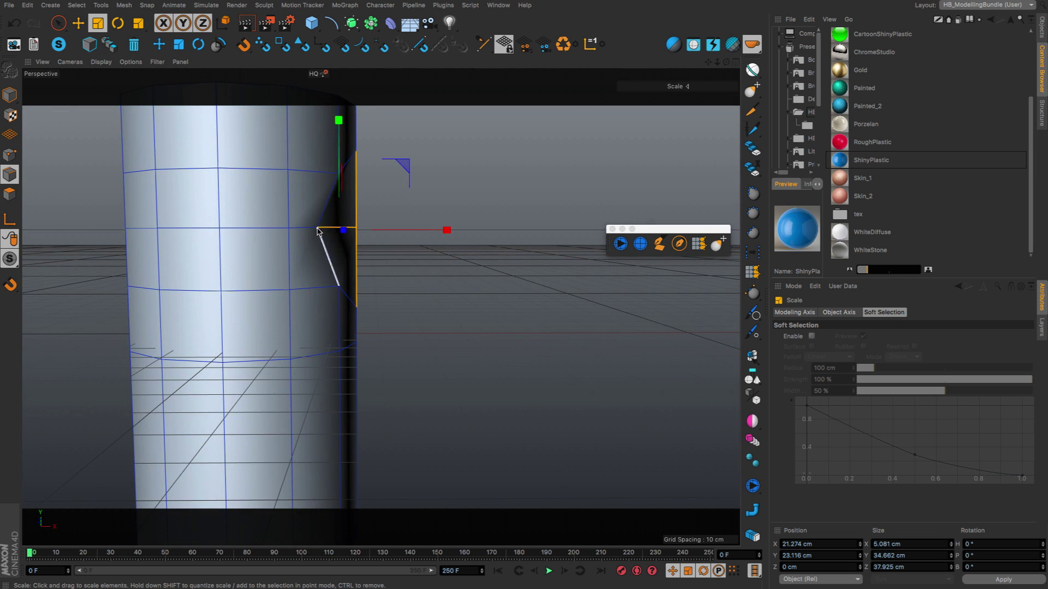
pyautogui.keyDown('alt'); pyautogui.moveTo(317, 231); pyautogui.dragTo(299, 241); pyautogui.keyUp('alt')
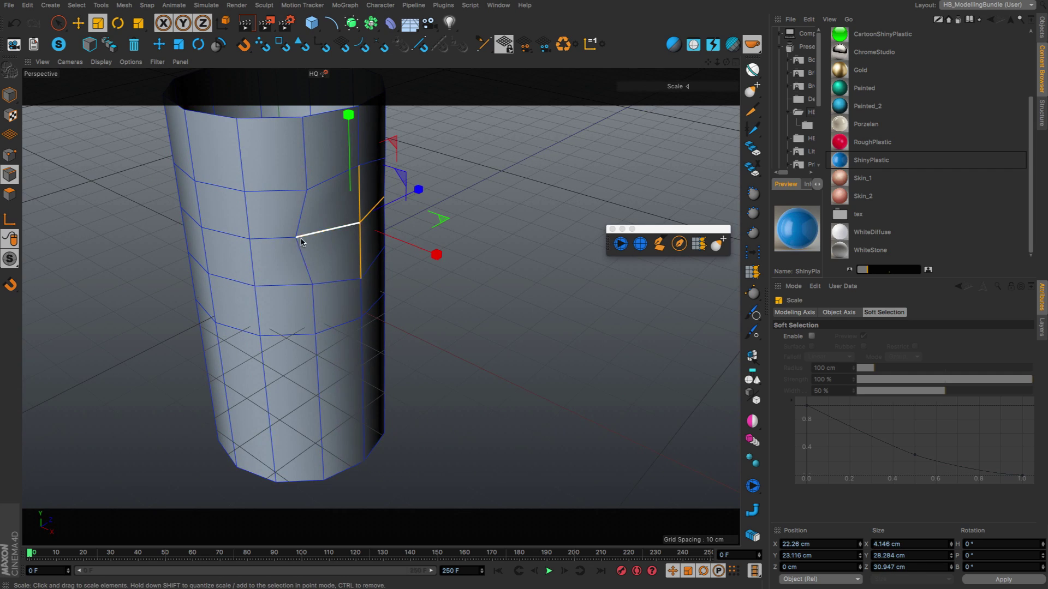
pyautogui.keyDown('shift'); pyautogui.click(303, 240); pyautogui.keyUp('shift')
pyautogui.keyDown('alt'); pyautogui.moveTo(346, 211); pyautogui.dragTo(385, 229); pyautogui.keyUp('alt')
# Step: Return to the four-polygon selection and reproject the rounded block onto the cylinder's original surface, ending slide mode
pyautogui.press('Return')
pyautogui.press('e')
pyautogui.press('super+z')
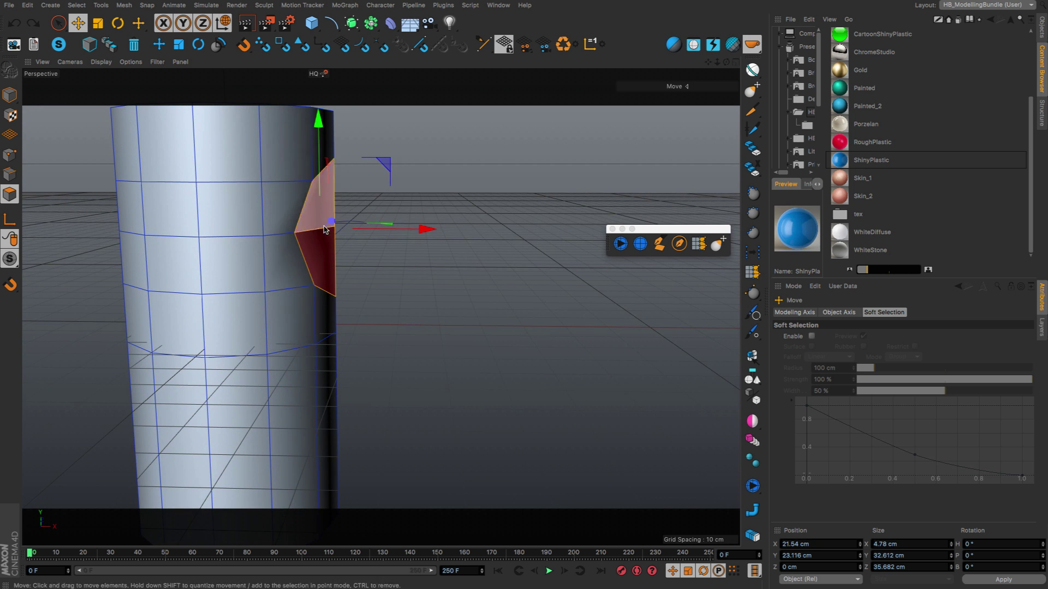
pyautogui.keyDown('alt'); pyautogui.moveTo(321, 205); pyautogui.dragTo(309, 202); pyautogui.keyUp('alt')
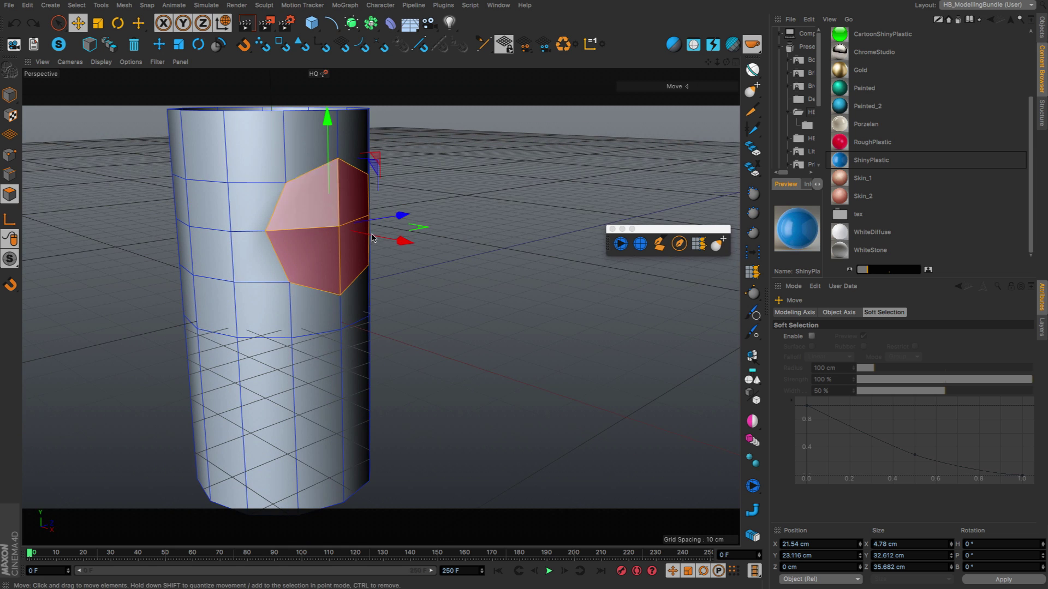
pyautogui.keyDown('alt'); pyautogui.moveTo(314, 243); pyautogui.dragTo(533, 223); pyautogui.keyUp('alt')
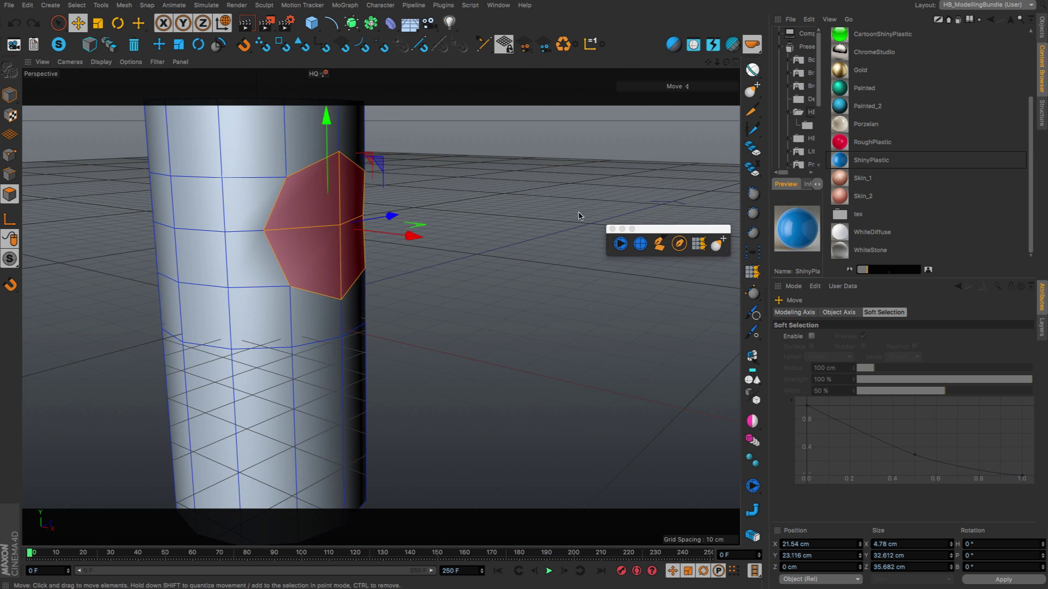
pyautogui.click(639, 246)
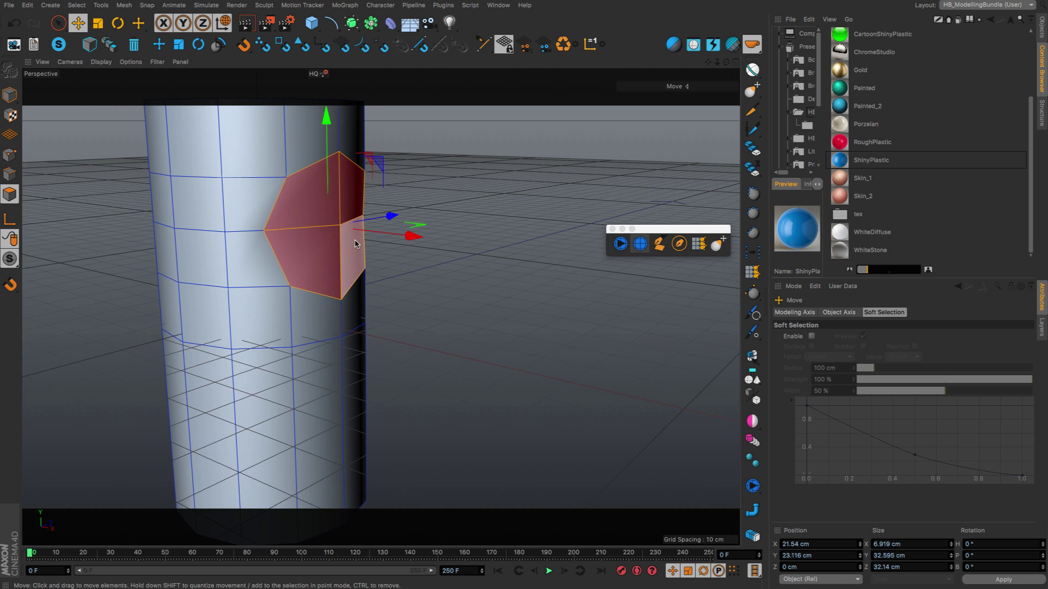
# Step: Extrude the reprojected polygons outward into a side pipe ending at about X 62.3 cm, its end flattened to about 1.4 cm in X
pyautogui.keyDown('alt'); pyautogui.moveTo(356, 244); pyautogui.dragTo(496, 231); pyautogui.keyUp('alt')
pyautogui.press('t')
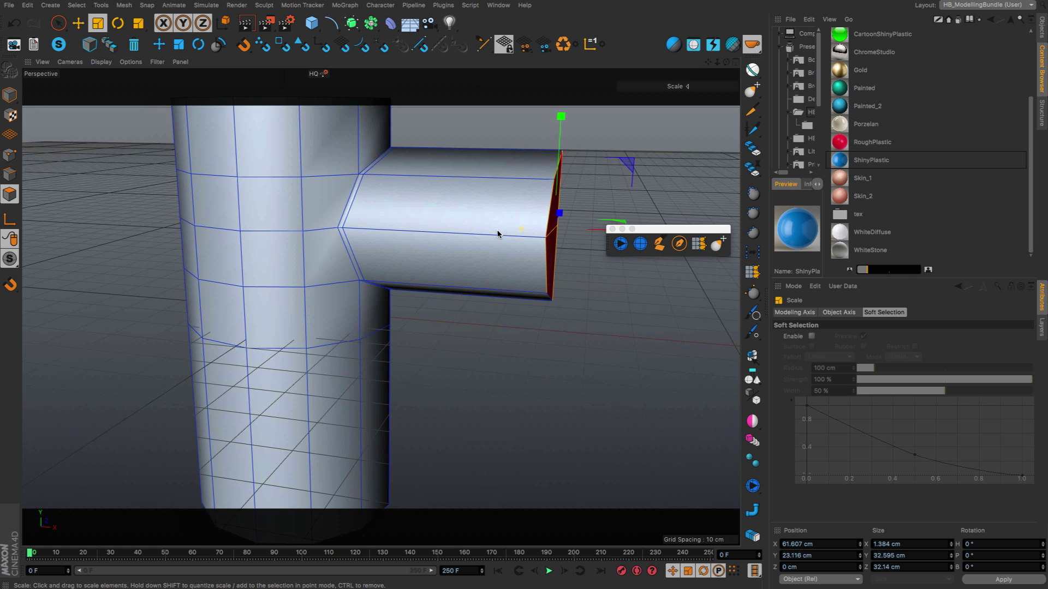
pyautogui.press('e')
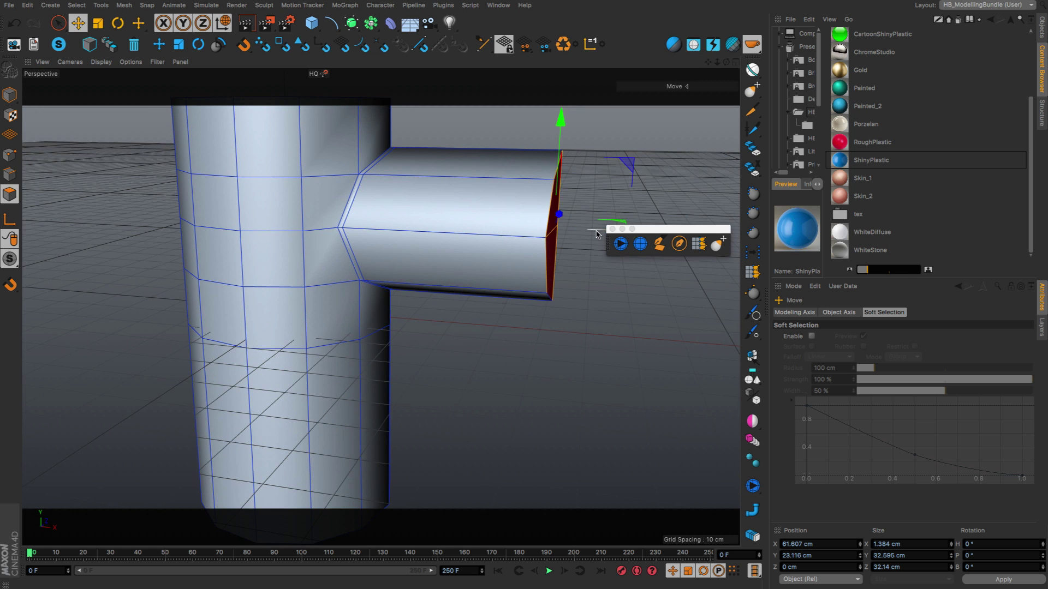
pyautogui.moveTo(596, 230); pyautogui.dragTo(600, 230)
pyautogui.keyDown('alt'); pyautogui.moveTo(467, 179); pyautogui.dragTo(465, 182, button='middle'); pyautogui.keyUp('alt')
pyautogui.keyDown('alt'); pyautogui.moveTo(466, 181); pyautogui.dragTo(454, 213); pyautogui.keyUp('alt')
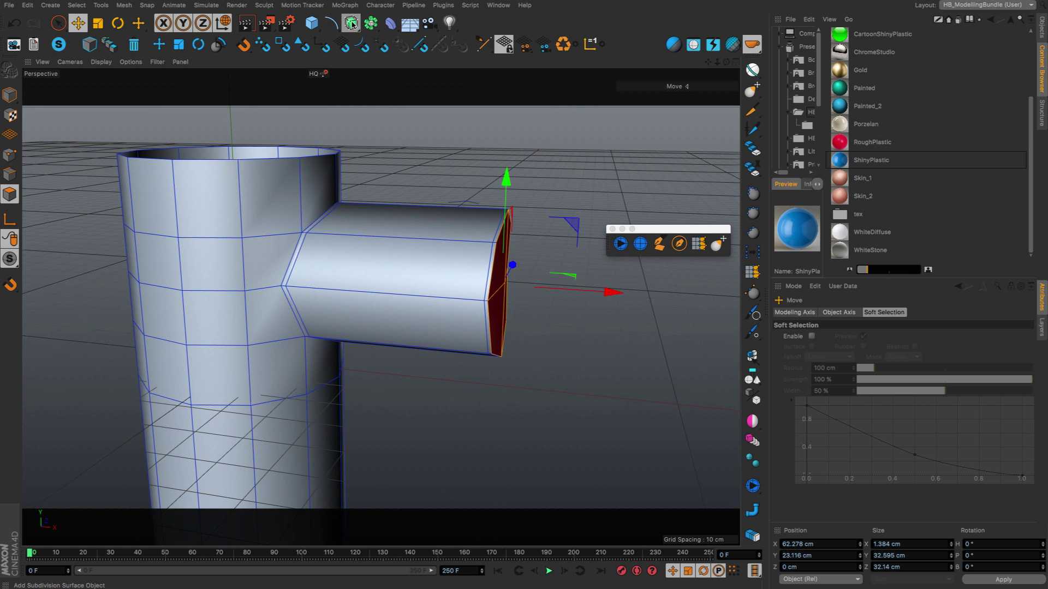
# Step: Put the cylinder with its side pipe under a Subdivision Surface and apply the ShinyPlastic material to it
pyautogui.keyDown('alt'); pyautogui.click(351, 23); pyautogui.keyUp('alt')
pyautogui.keyDown('alt'); pyautogui.moveTo(327, 208); pyautogui.dragTo(213, 243); pyautogui.keyUp('alt')
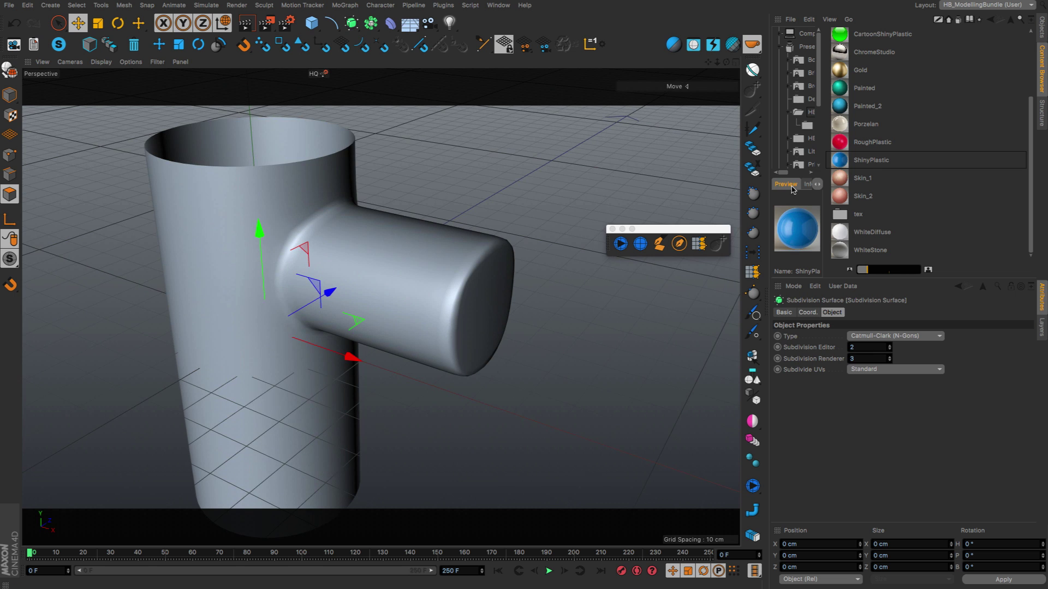
pyautogui.moveTo(847, 160); pyautogui.dragTo(258, 330)
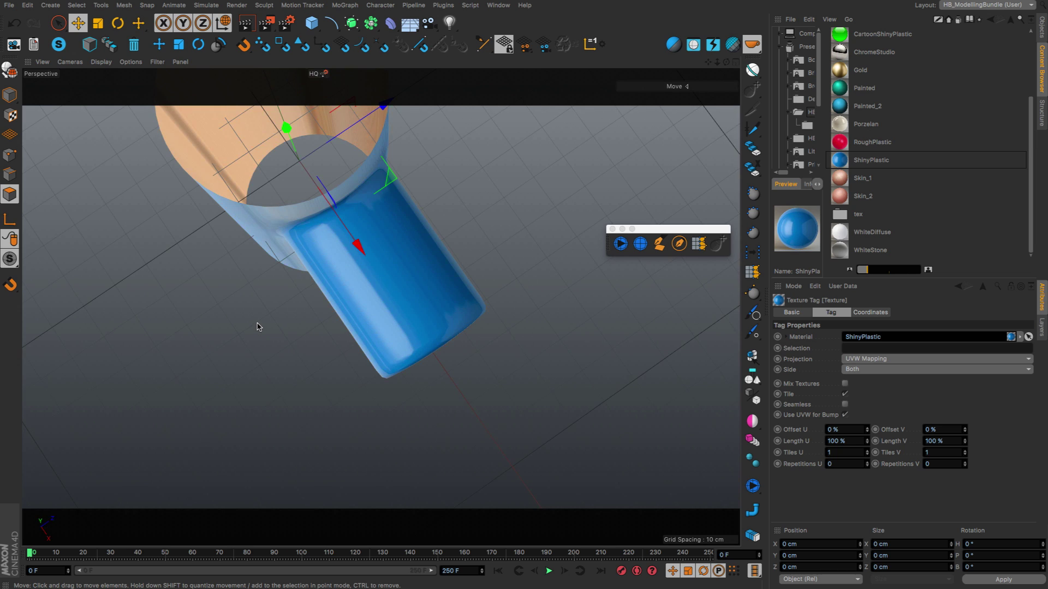
# Step: Examine the pipe junction's curvature in the top view and in perspective, also with the Subdivision Surface disabled
pyautogui.press('F2')
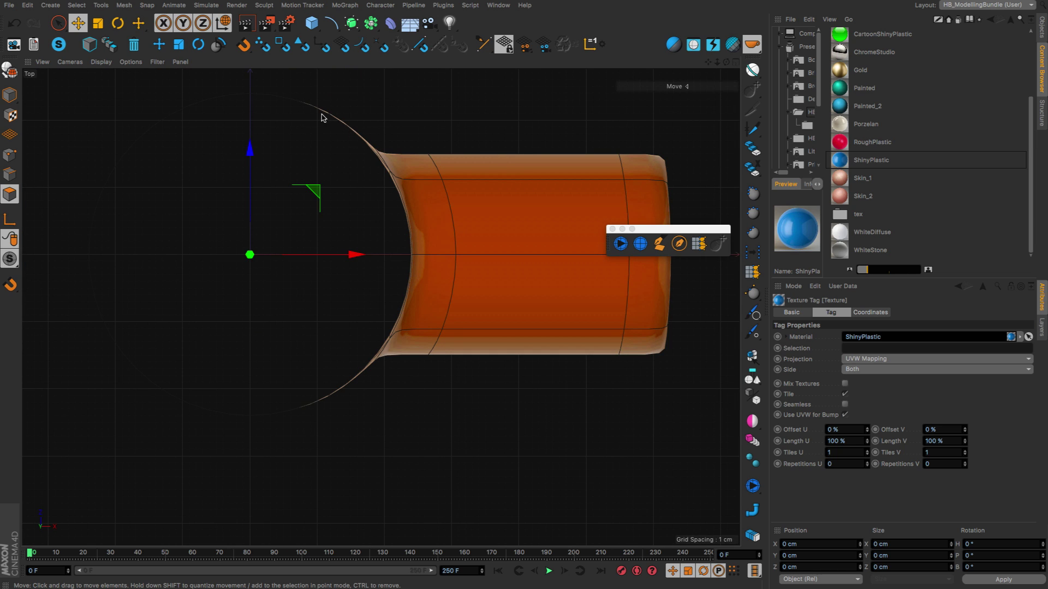
pyautogui.press('F1')
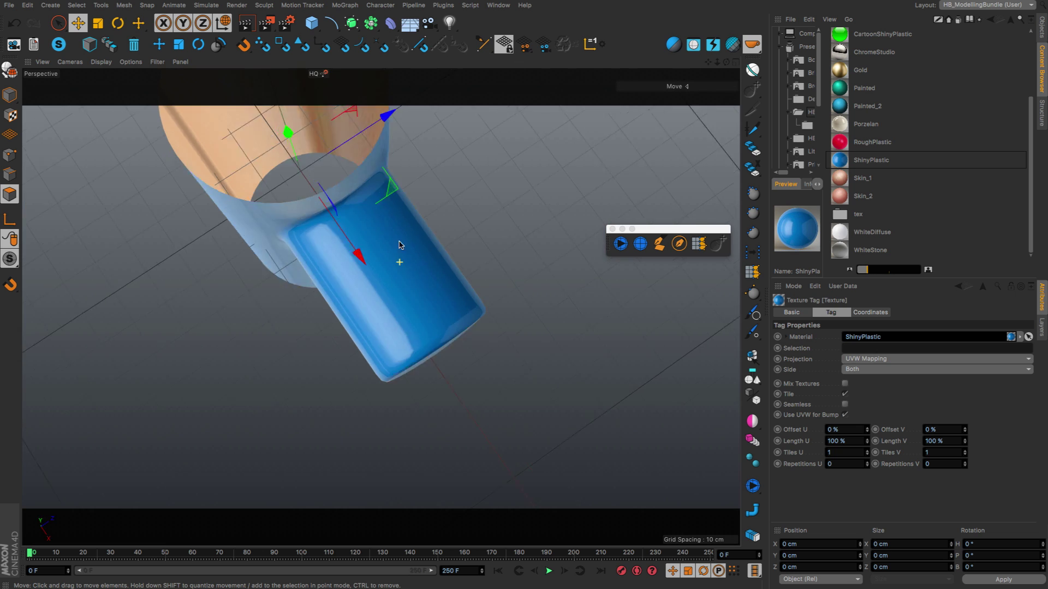
pyautogui.keyDown('alt'); pyautogui.moveTo(403, 241); pyautogui.dragTo(370, 157); pyautogui.keyUp('alt')
pyautogui.keyDown('alt'); pyautogui.moveTo(370, 205); pyautogui.dragTo(398, 240); pyautogui.keyUp('alt')
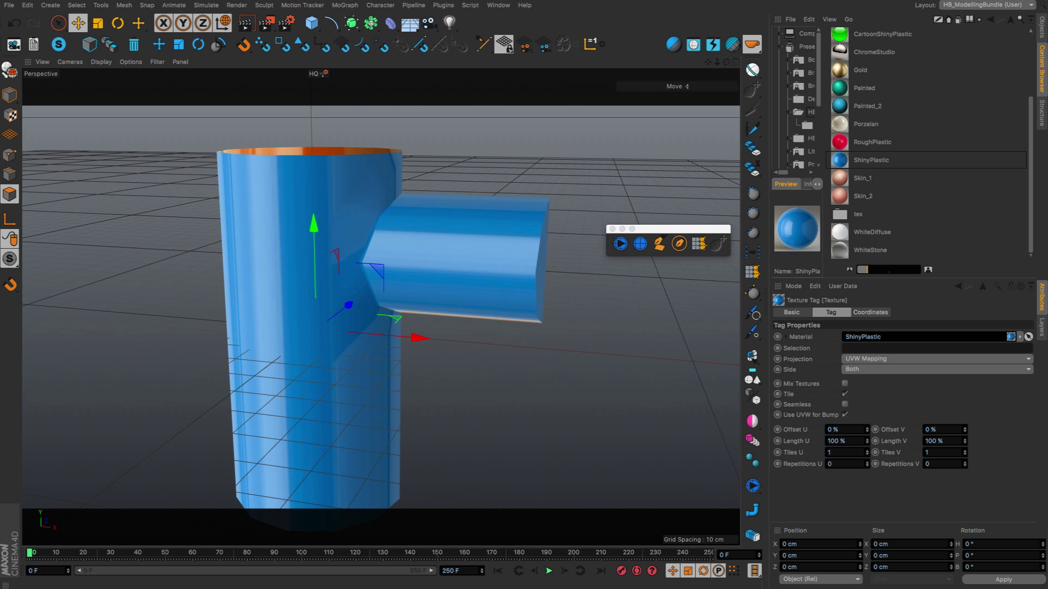
pyautogui.click(1042, 32)
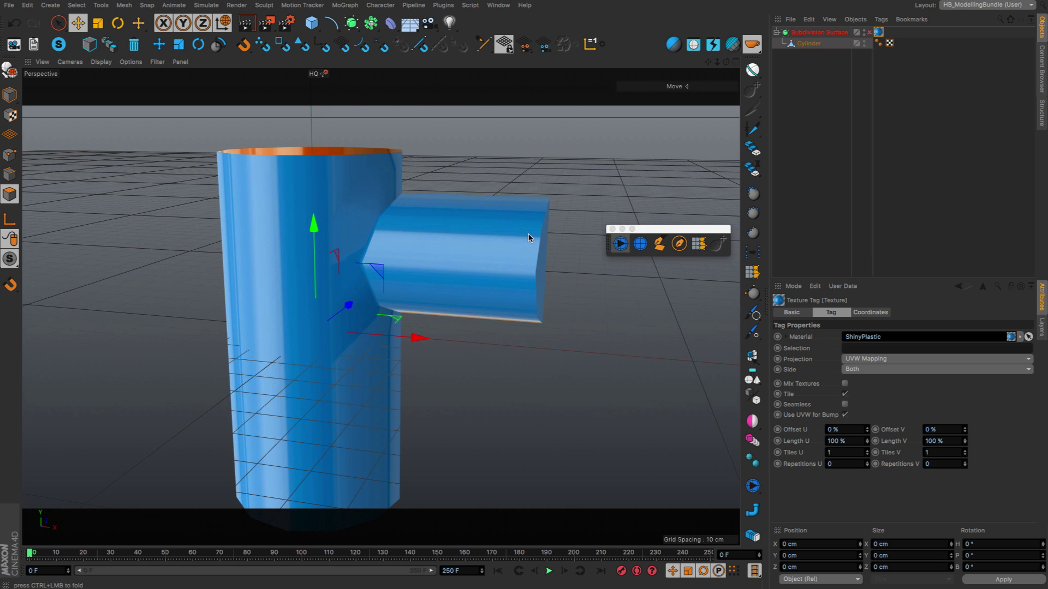
pyautogui.keyDown('alt'); pyautogui.moveTo(533, 234); pyautogui.dragTo(369, 238); pyautogui.keyUp('alt')
pyautogui.keyDown('alt'); pyautogui.moveTo(323, 183); pyautogui.dragTo(406, 197); pyautogui.keyUp('alt')
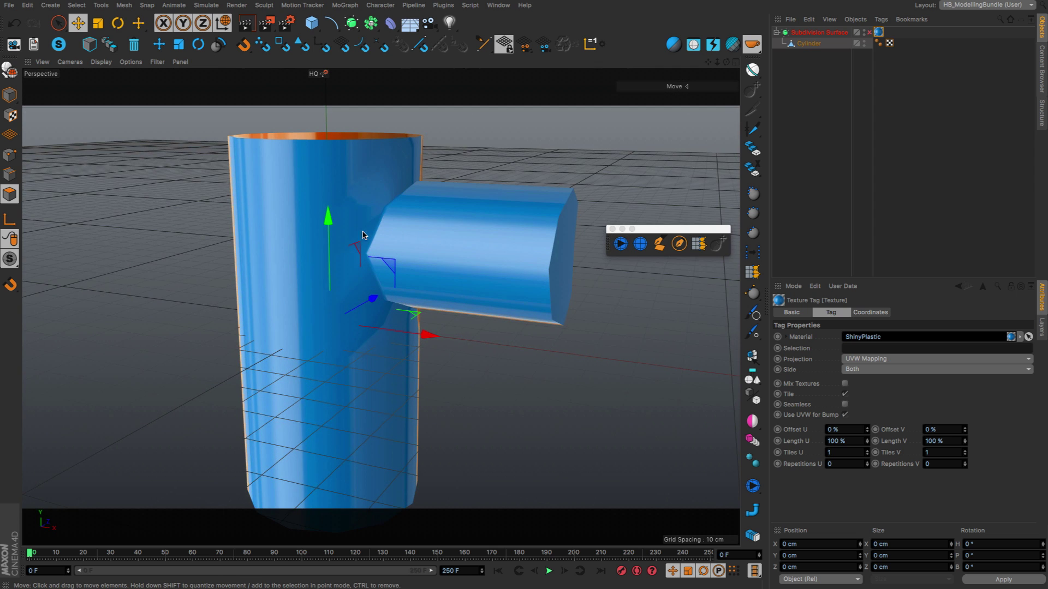